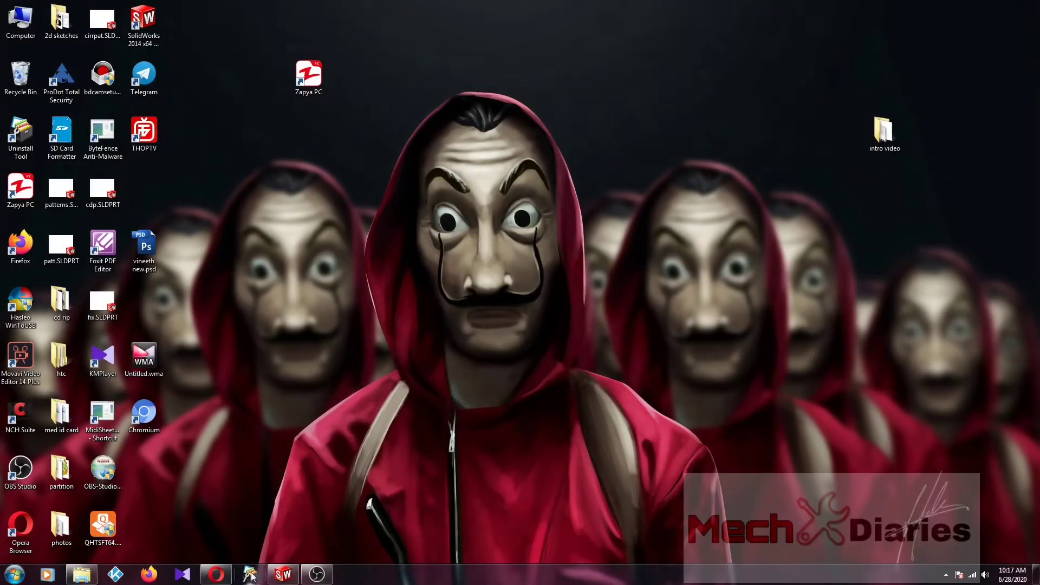
Bring up the SolidWorks window showing the blank part document Part5.
left_click(282, 574)
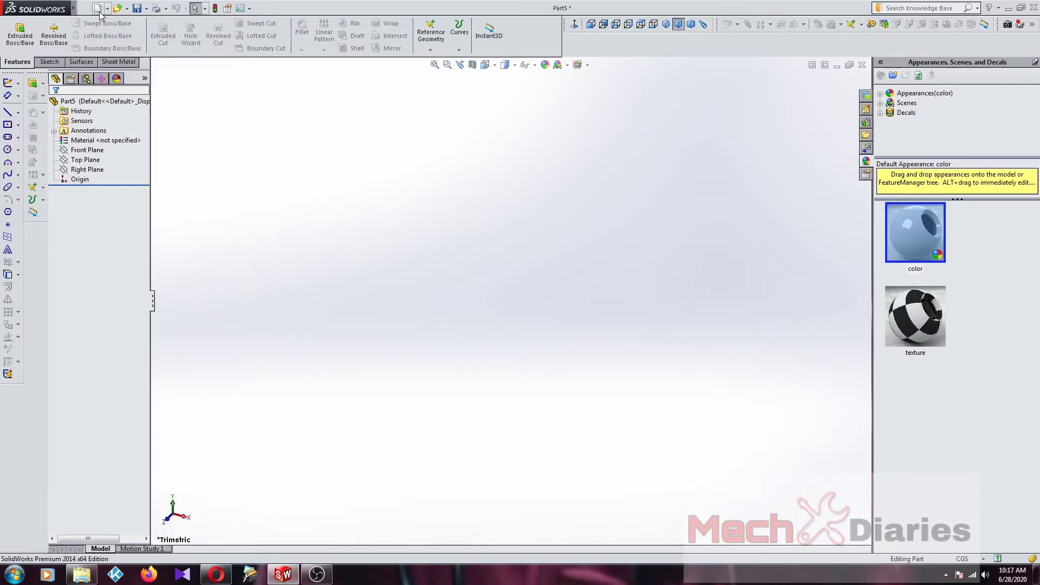
Draw a center rectangle centred on the origin in a Front Plane sketch.
left_click(98, 8)
left_click(494, 158)
left_click(85, 150)
left_click(89, 137)
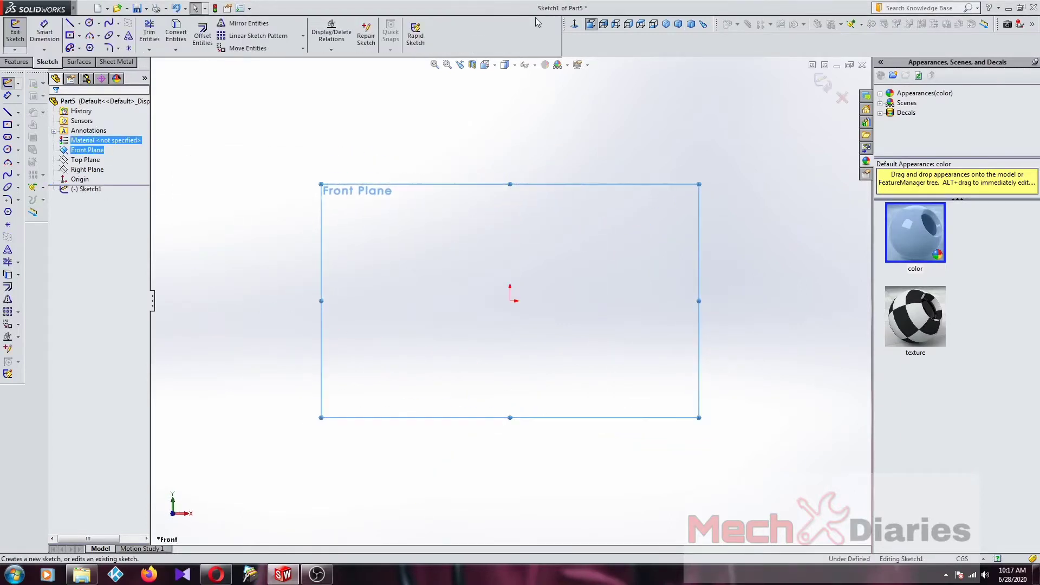
left_click(70, 35)
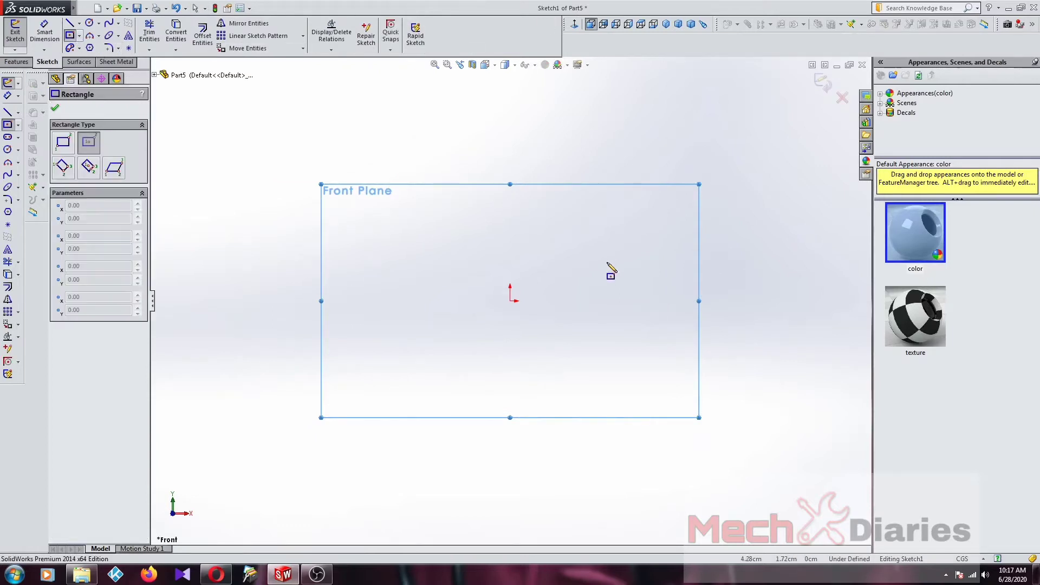
left_click(510, 301)
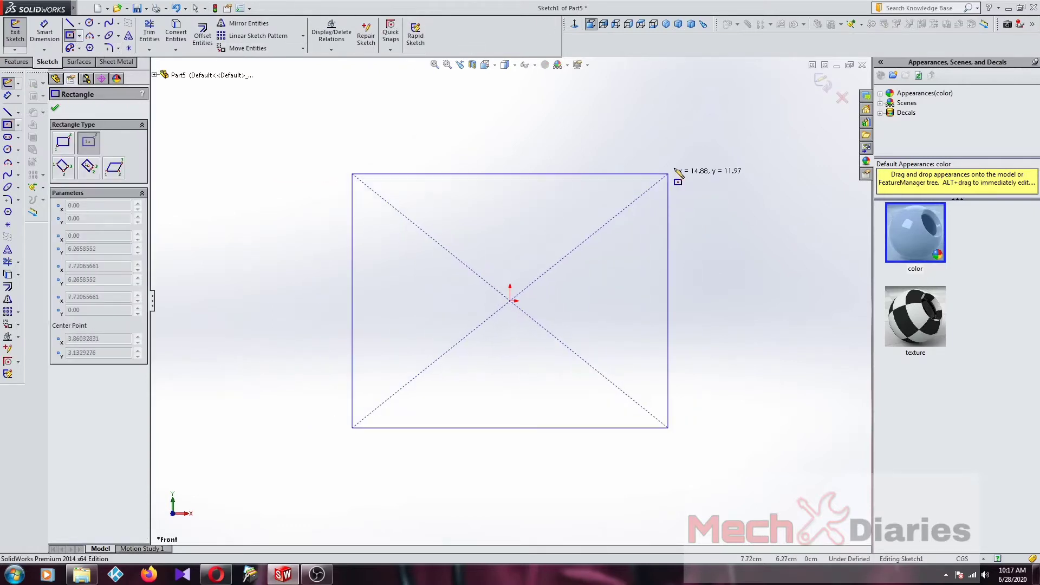
left_click(692, 137)
Dimension the rectangle's height and width to 100 each.
right_click_drag(286, 372, 294, 309)
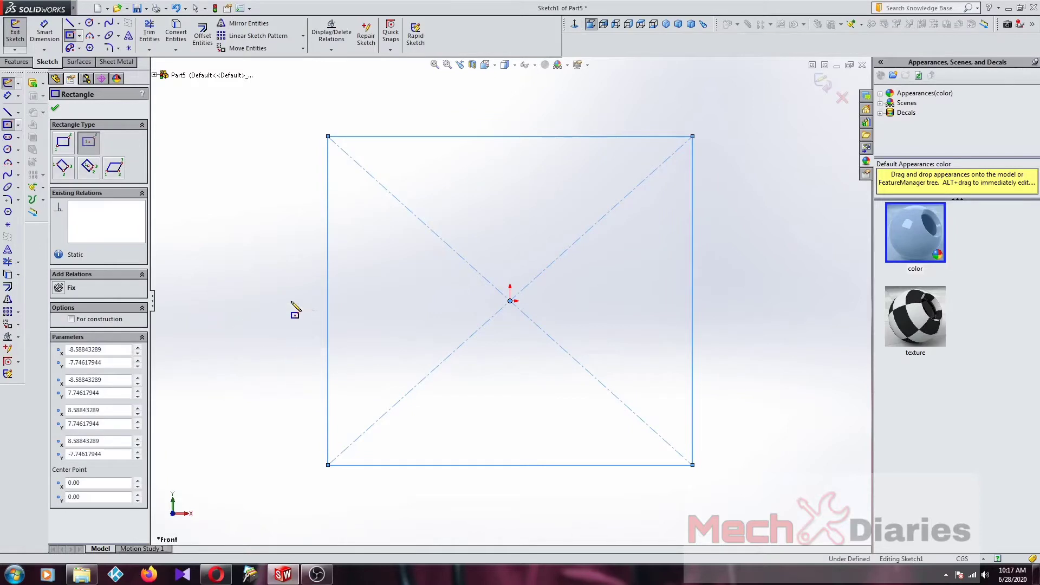
left_click(327, 306)
left_click(276, 308)
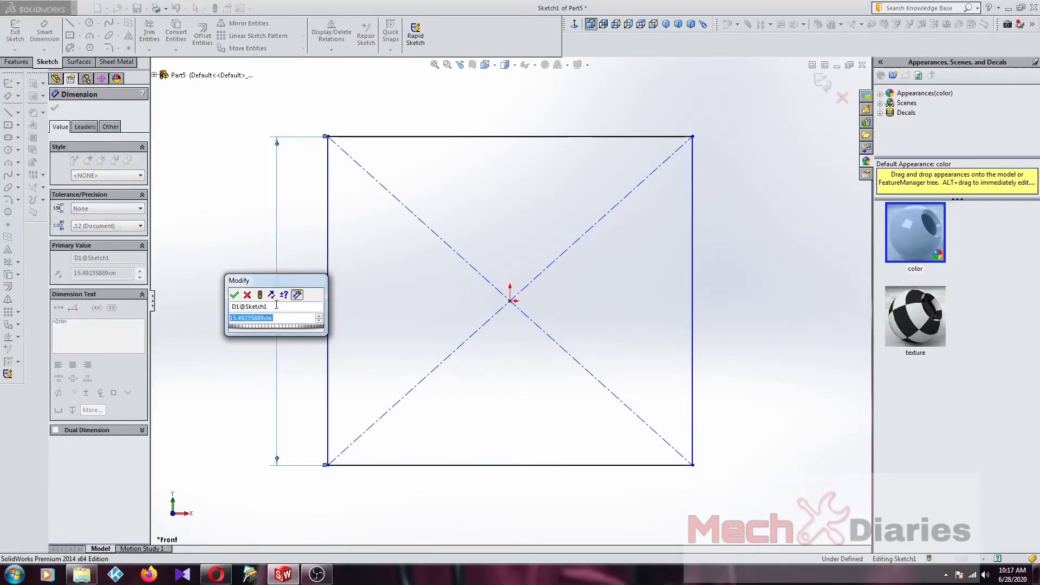
type("100")
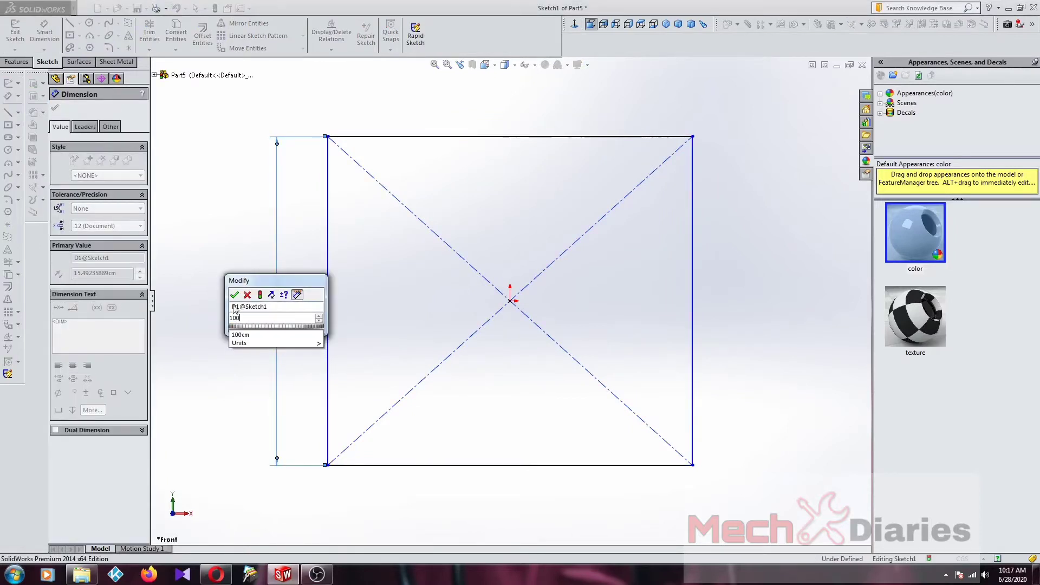
left_click(234, 294)
left_click(415, 137)
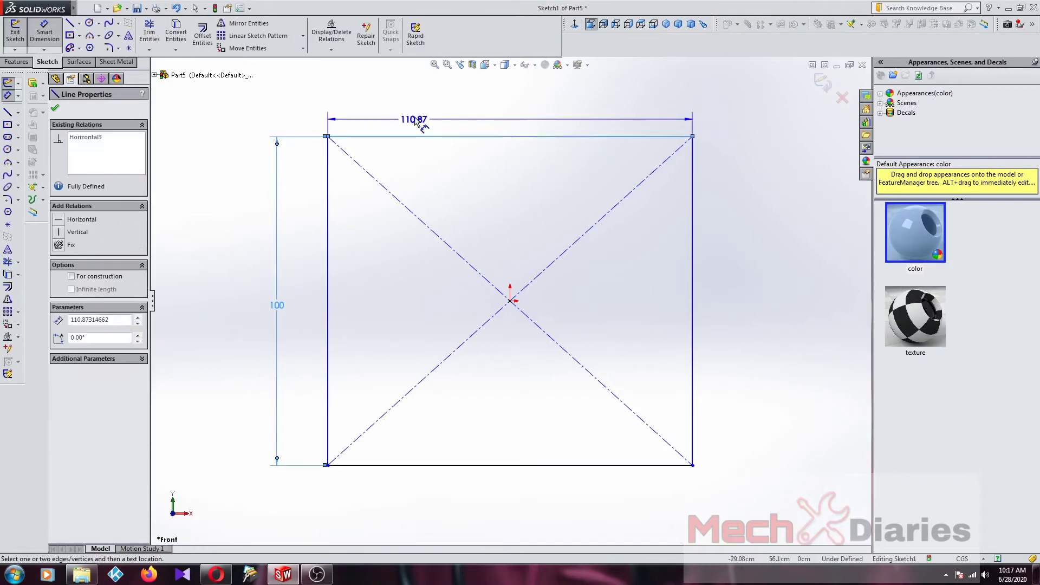
left_click(421, 117)
type("100")
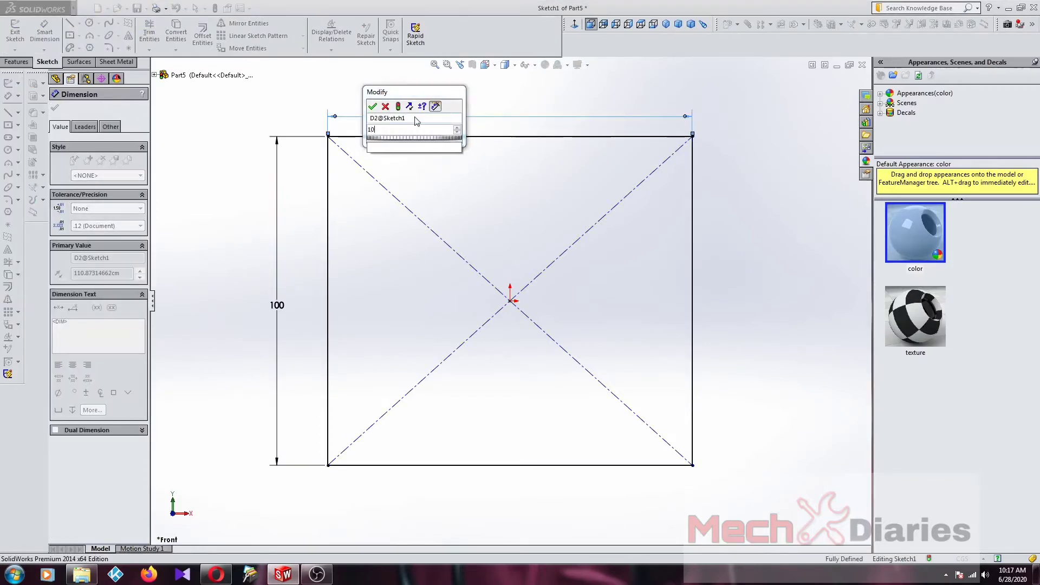
key("Return")
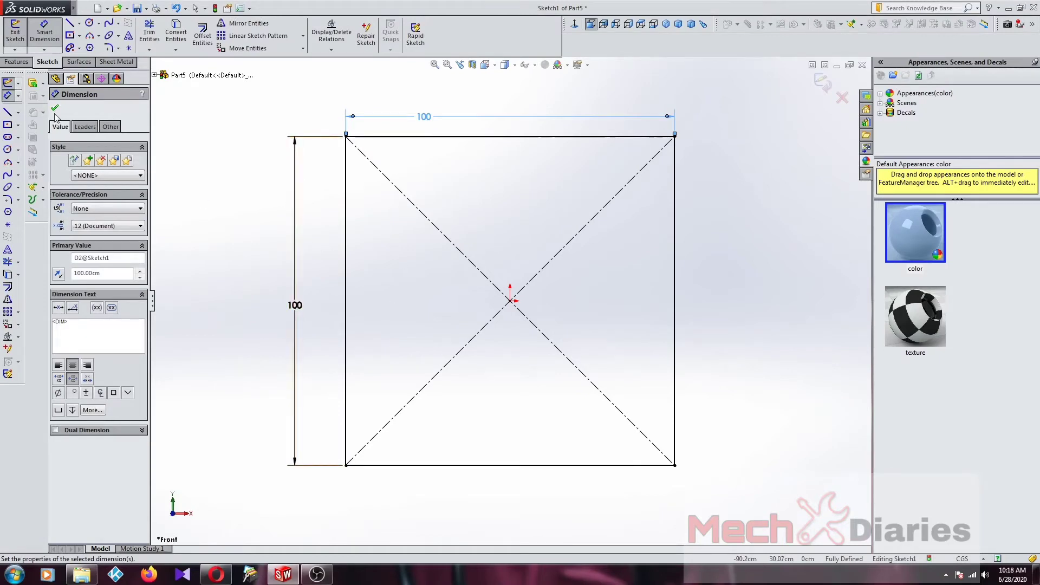
Extrude the square sketch 10 cm into Boss-Extrude1 and view the plate face-on.
left_click(32, 82)
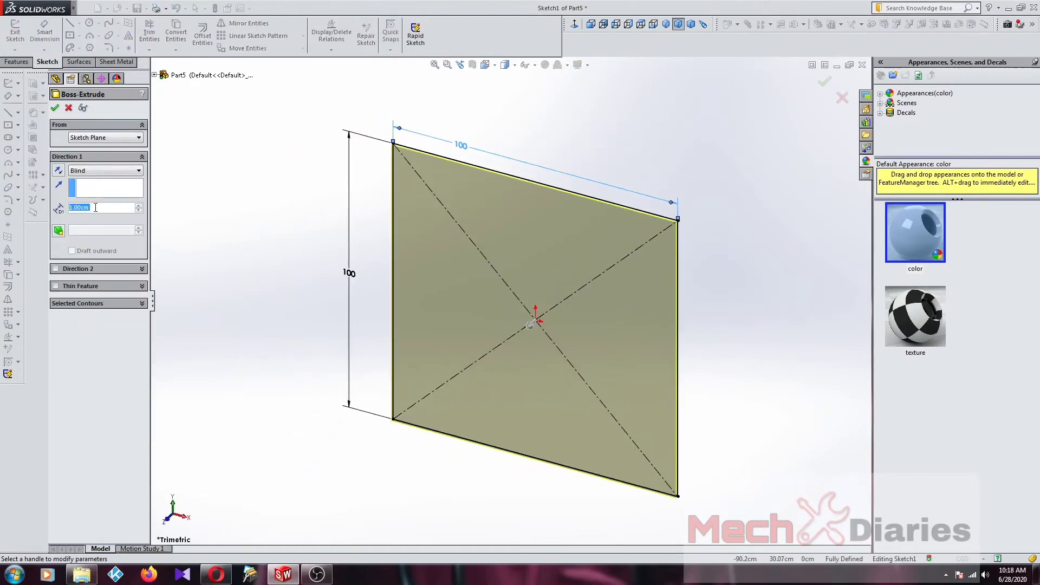
type("10")
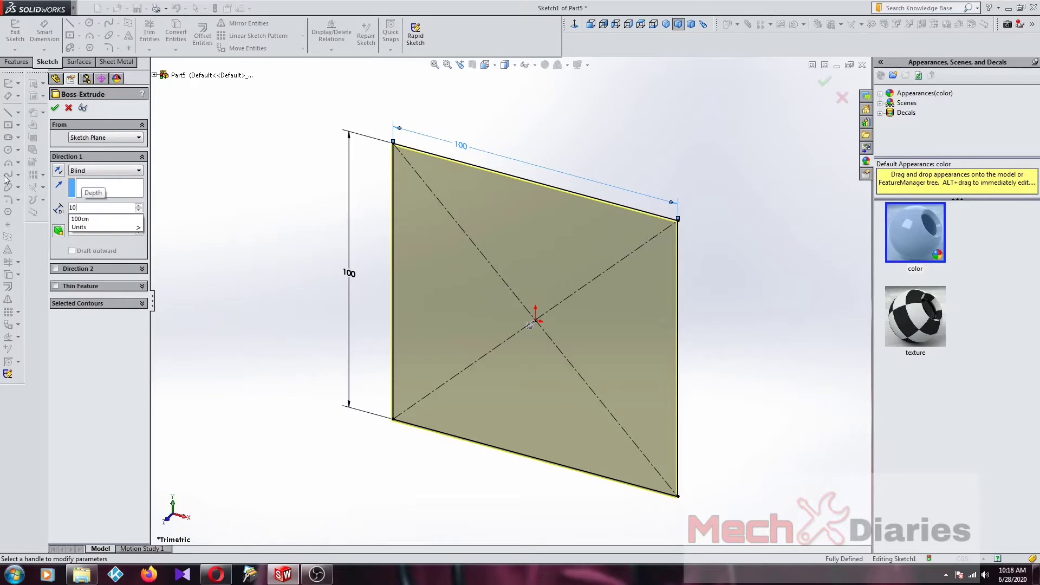
key("Return")
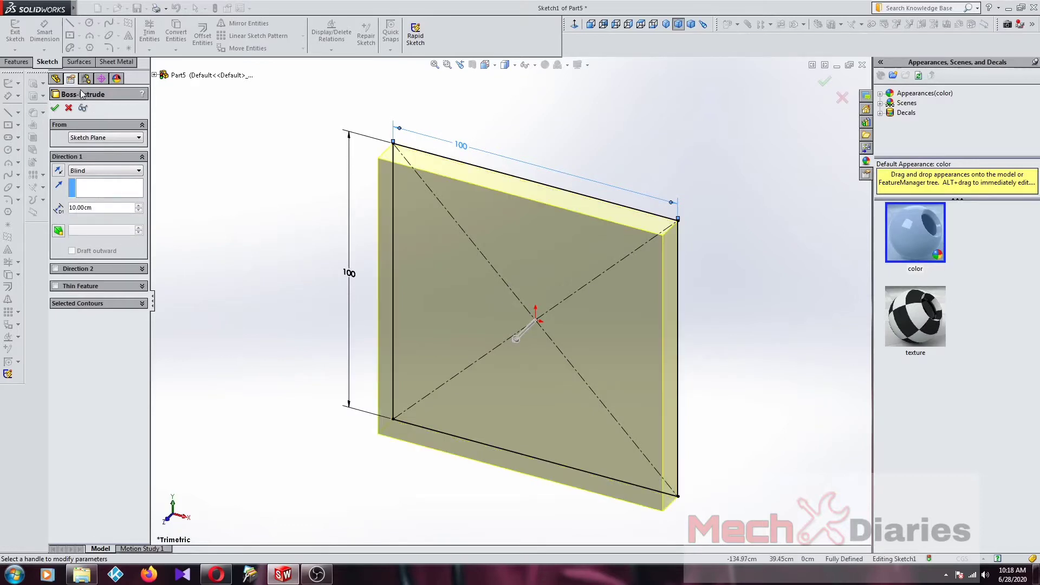
left_click(56, 108)
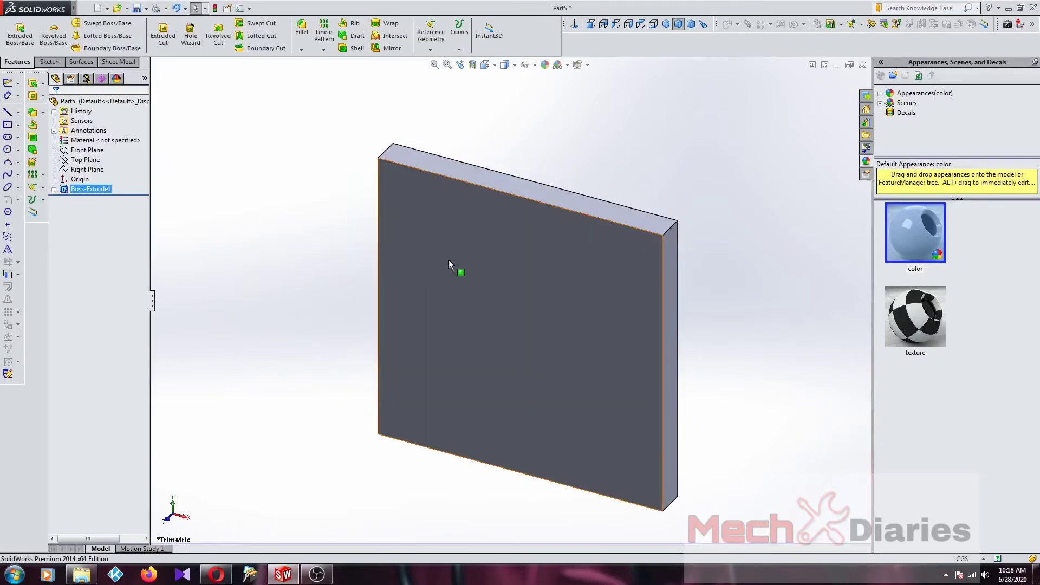
mouse_move(485, 269)
middle_mouse_down()
mouse_move(527, 260)
mouse_move(479, 211)
mouse_move(519, 209)
middle_mouse_up()
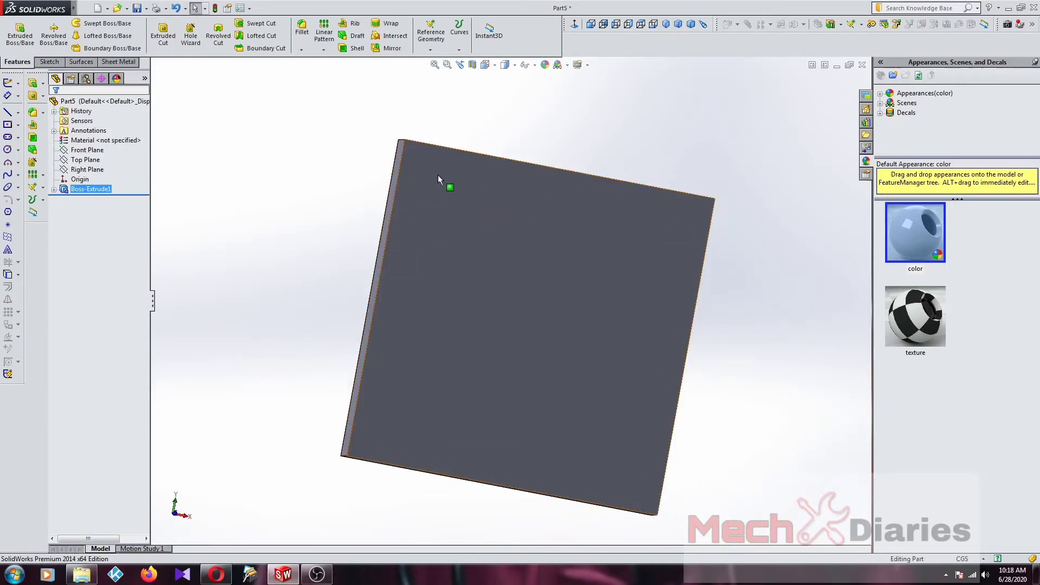
left_click(574, 25)
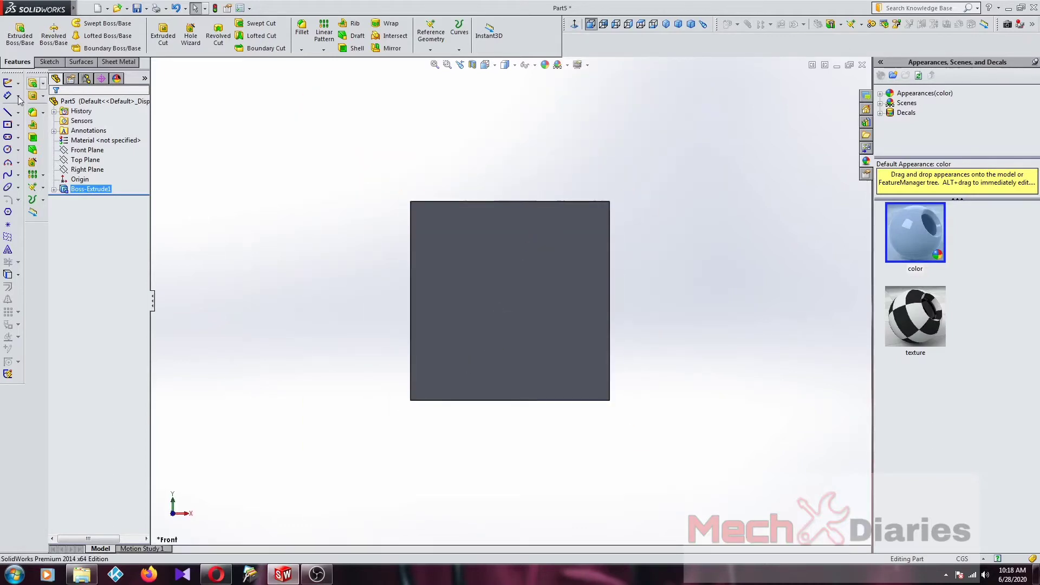
left_click(59, 63)
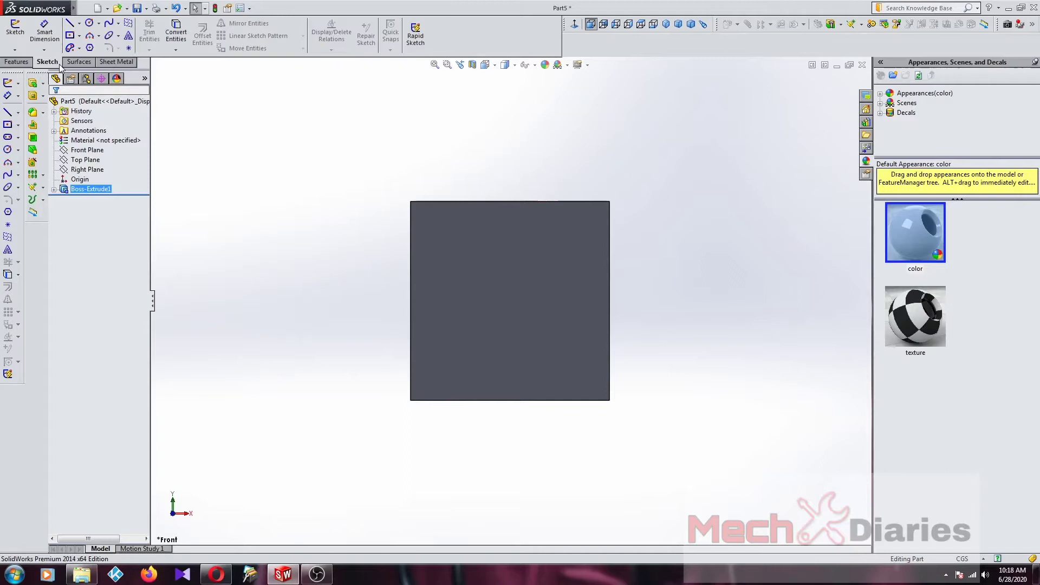
Draw a circle near the plate's top-left corner and dimension its diameter to 5.
left_click(90, 27)
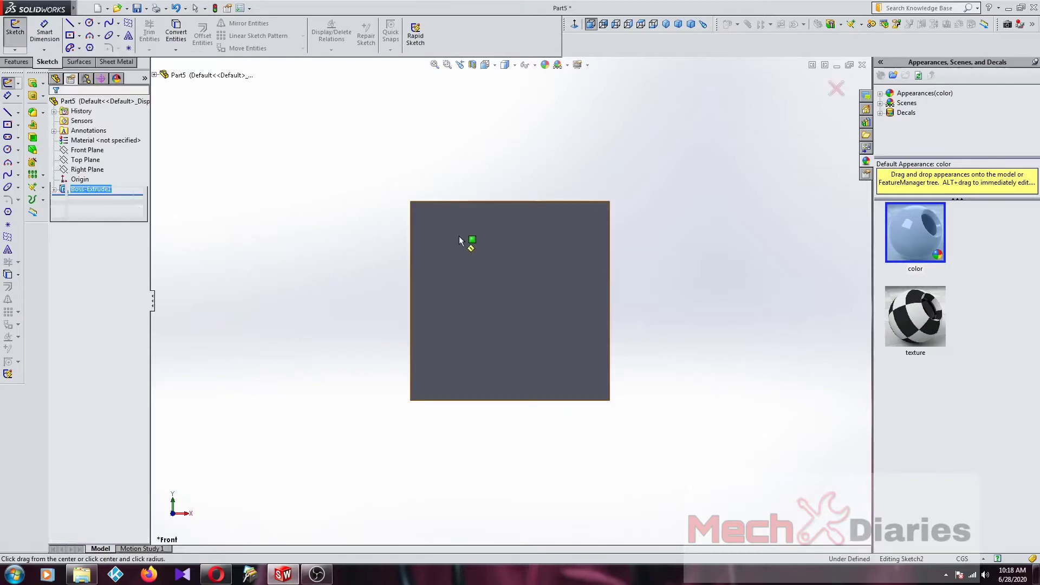
left_click(467, 242)
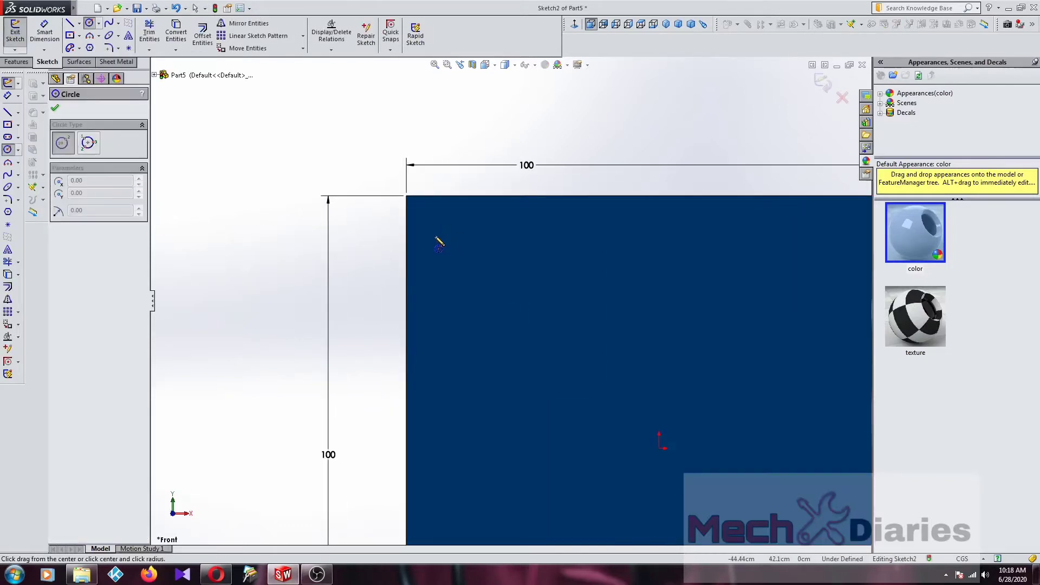
left_click(436, 237)
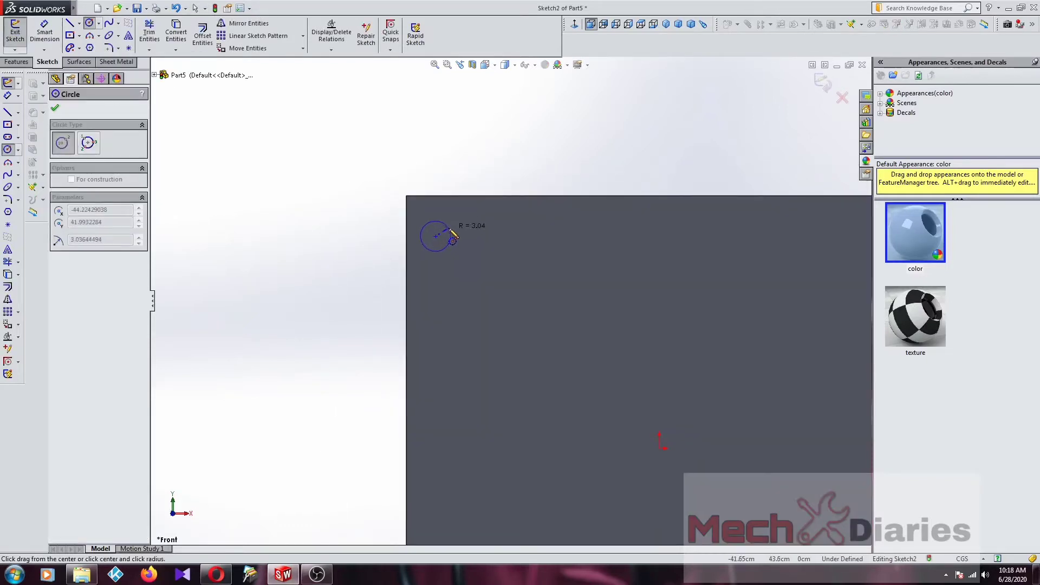
left_click(454, 234)
right_click_drag(348, 225, 348, 167)
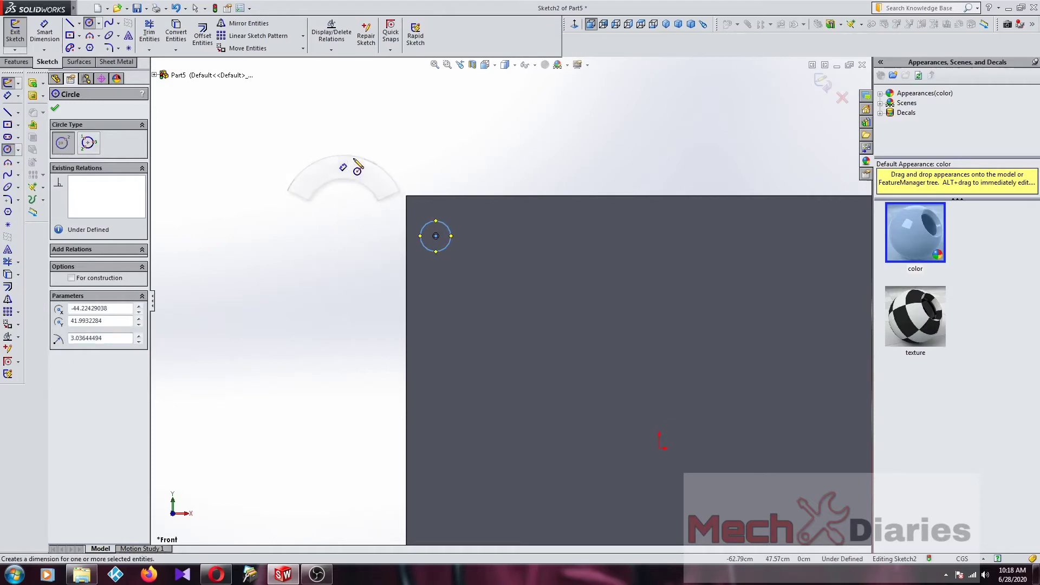
left_click(428, 233)
left_click(369, 232)
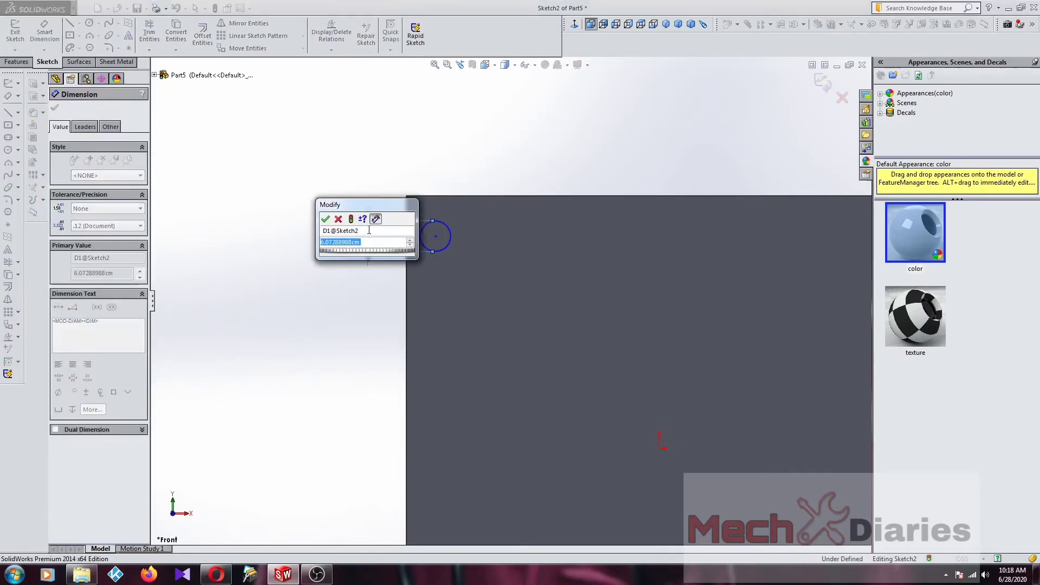
type("5")
key("Return")
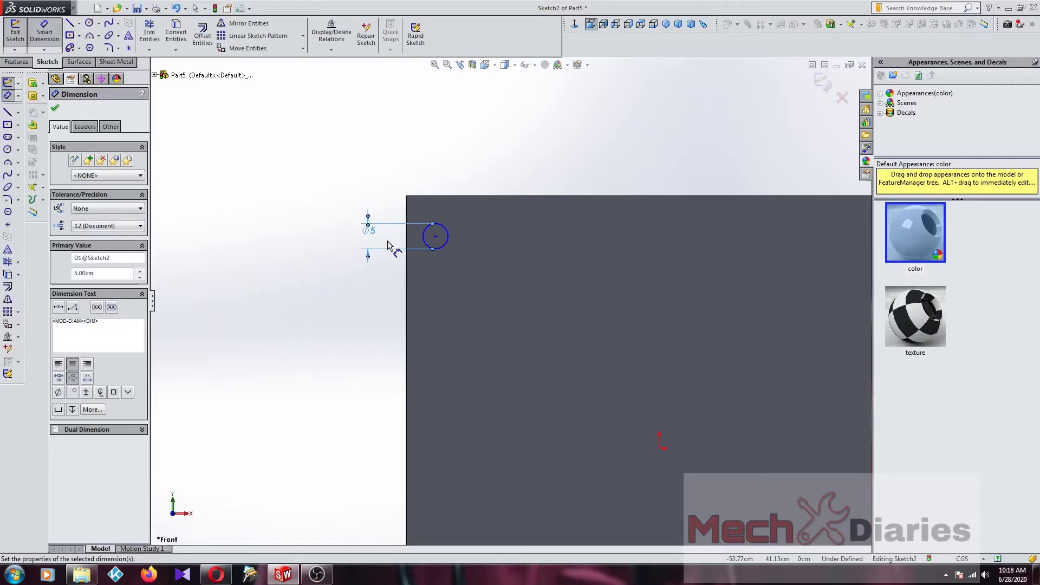
Dimension the circle's centre 10 from the plate's top edge and 10 from its left edge.
left_click(436, 236)
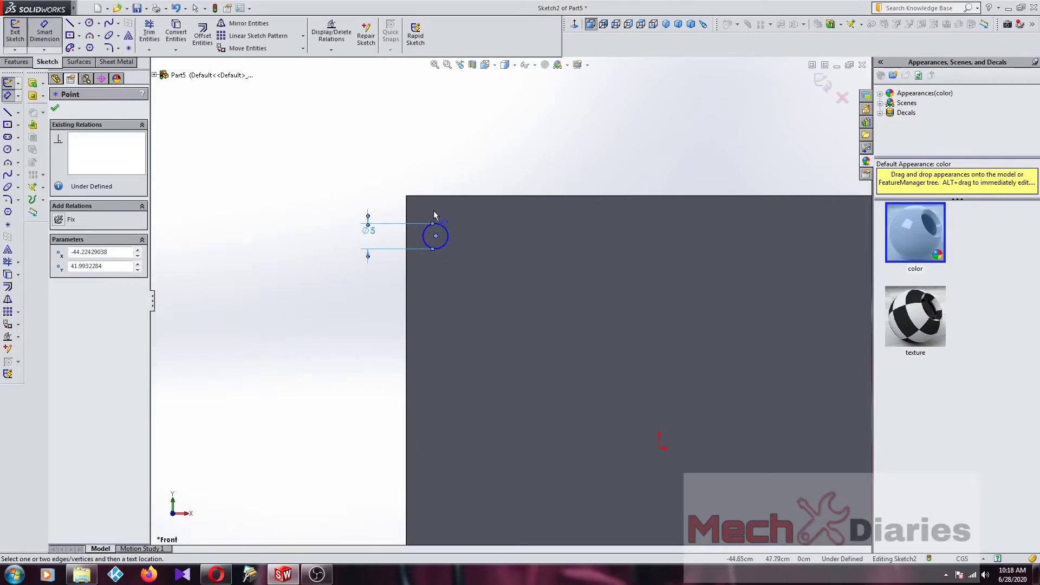
left_click(433, 196)
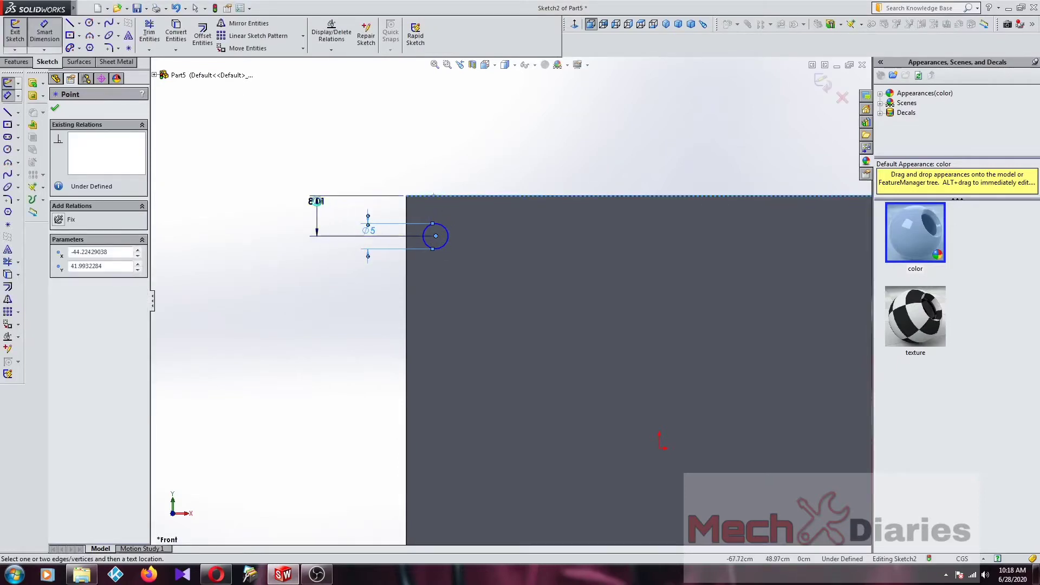
left_click(326, 205)
type("10")
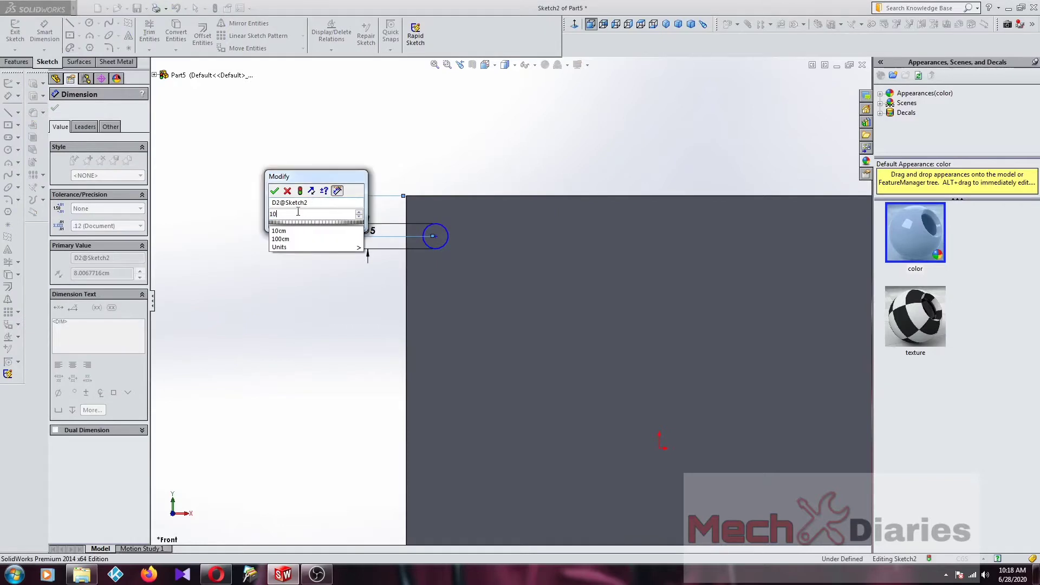
left_click(275, 191)
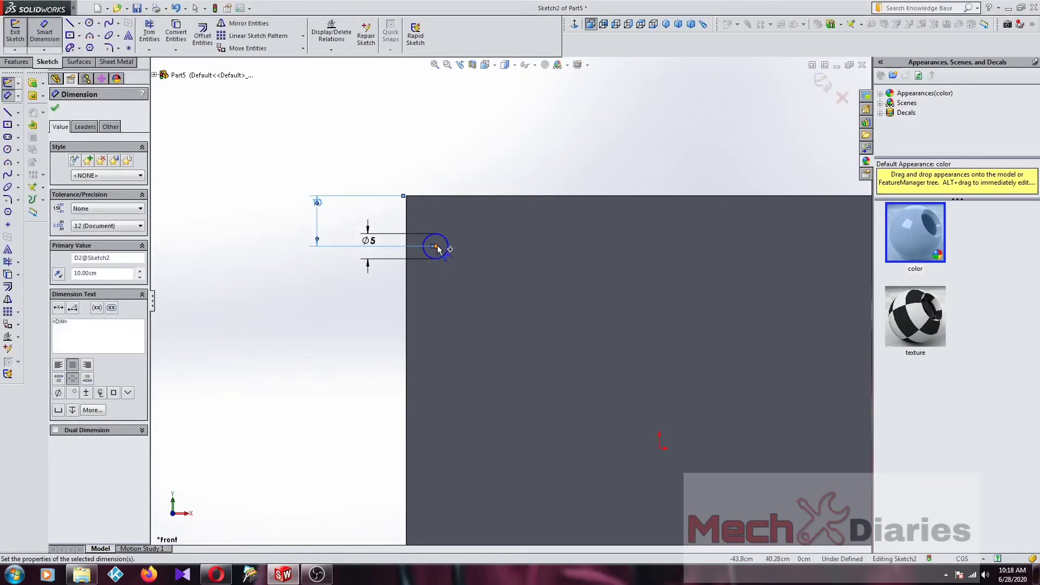
left_click(435, 246)
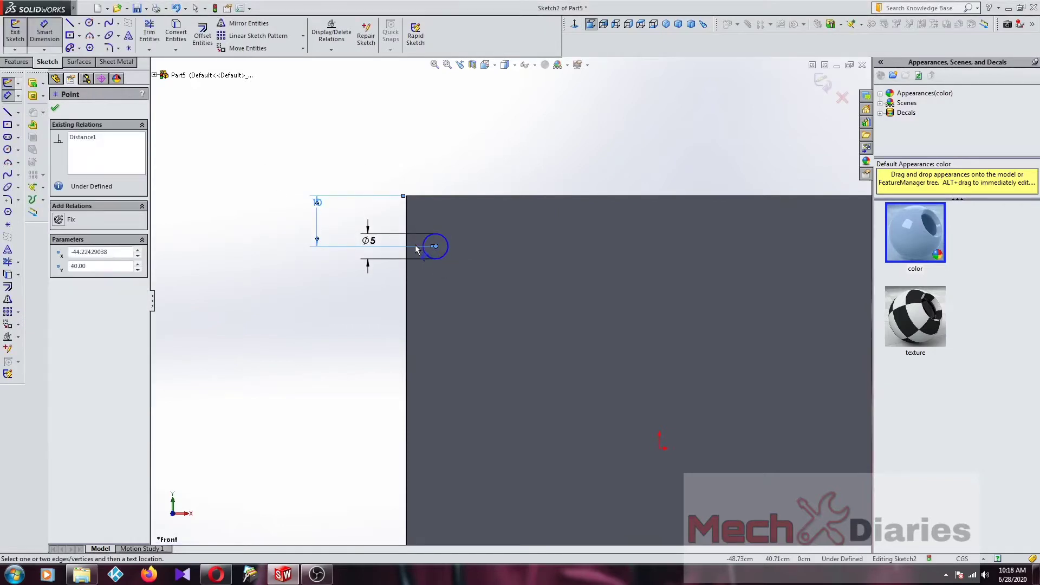
left_click(408, 241)
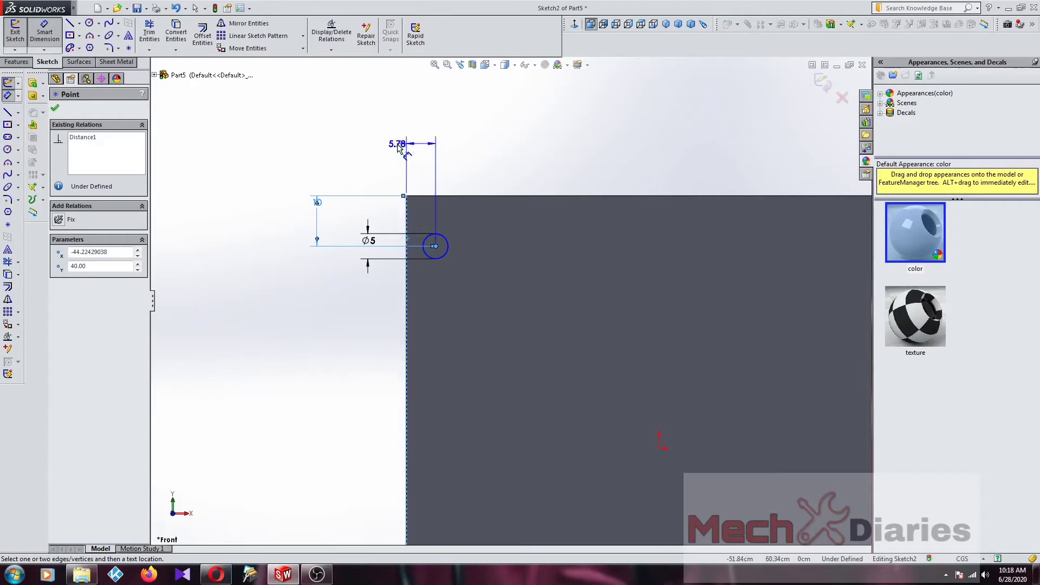
left_click(399, 147)
type("10")
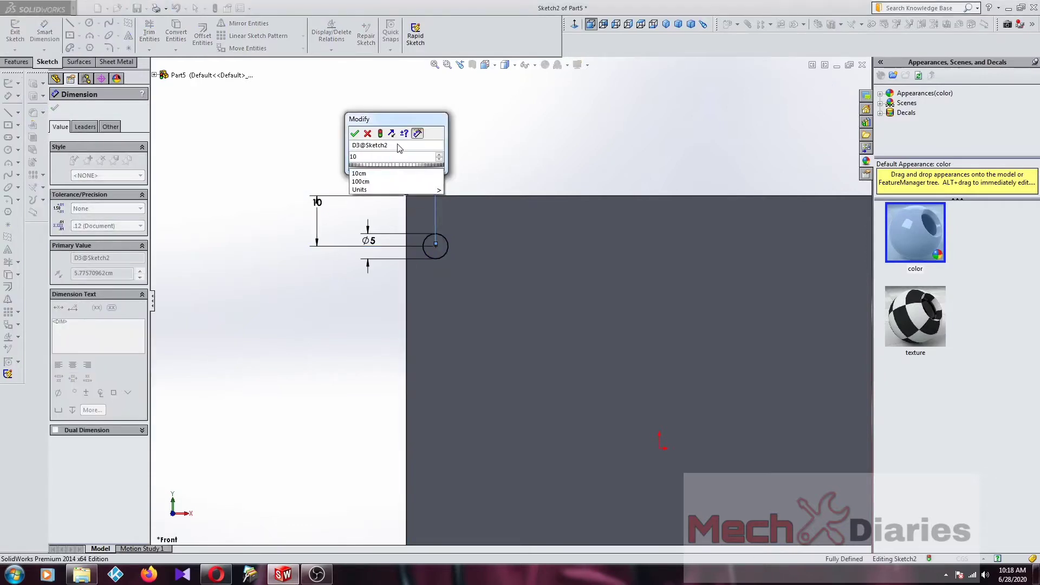
key("Return")
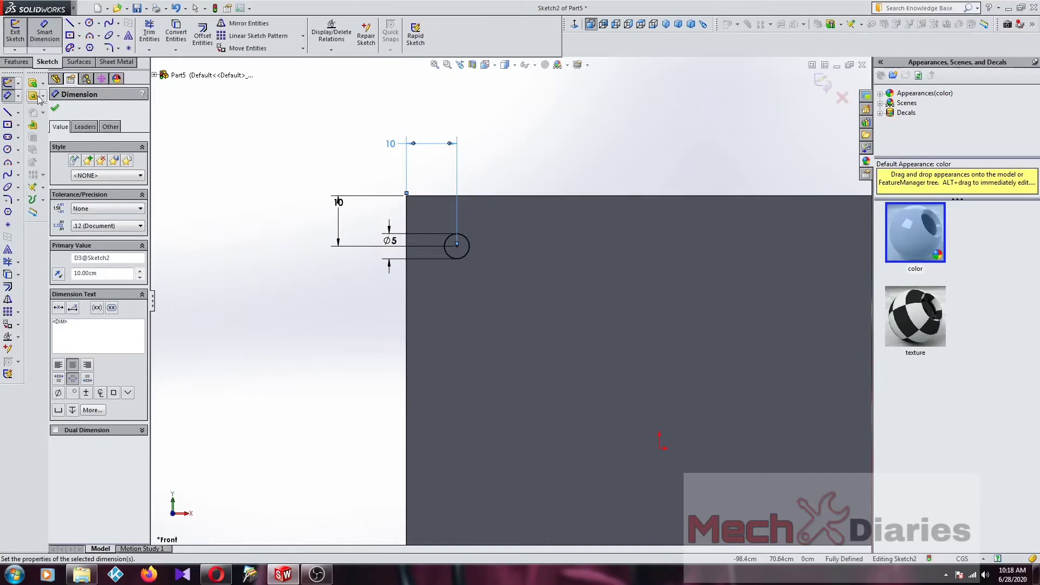
left_click(33, 97)
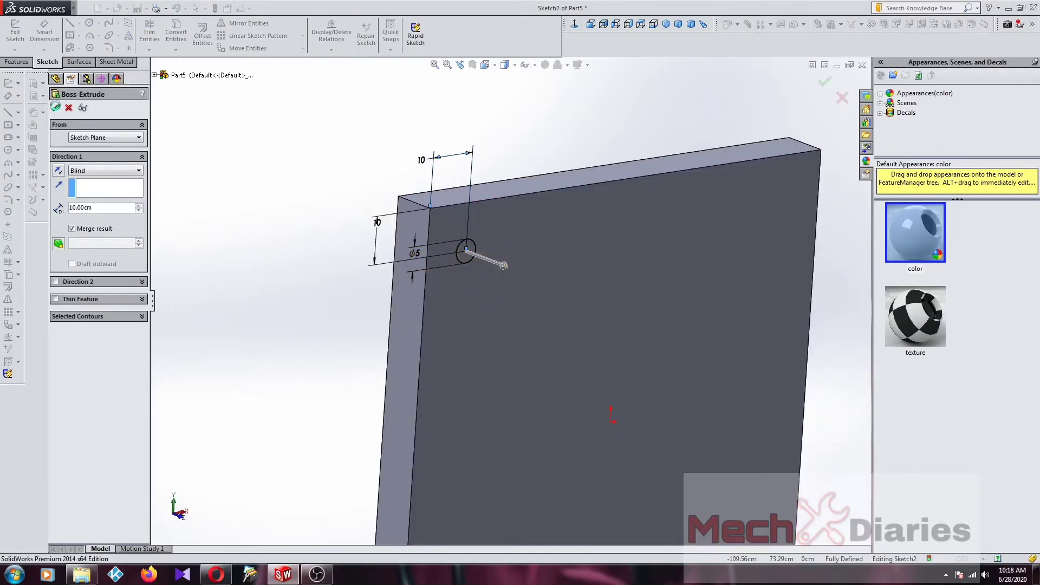
Accept the Ø5 circle extrusion as Boss-Extrude2 and view the plate from the front.
key("Return")
scroll(484, 328, "up", 3)
scroll(504, 332, "up", 2)
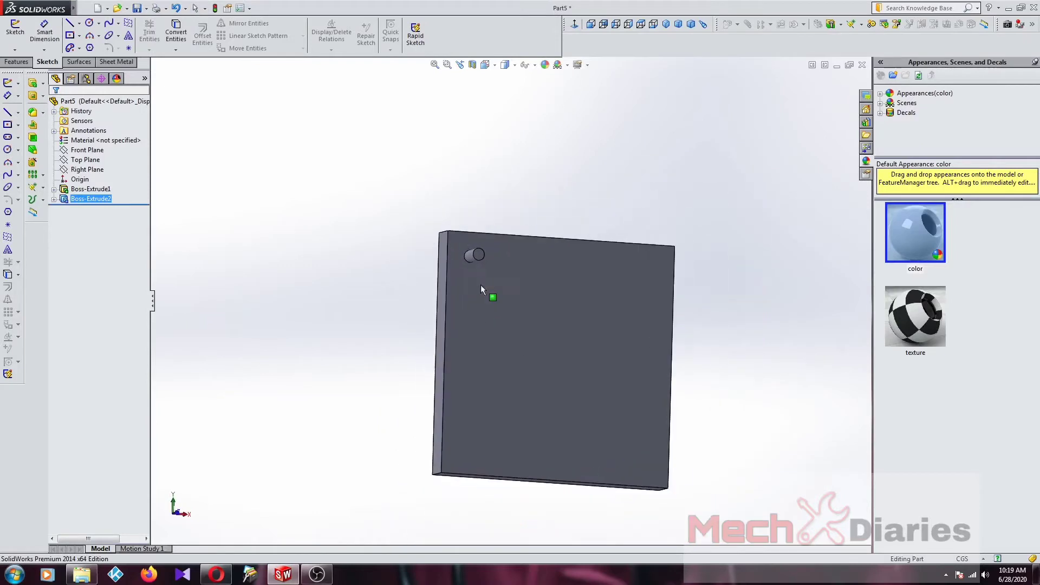
middle_click_drag(480, 284, 488, 358)
scroll(487, 358, "up", 2)
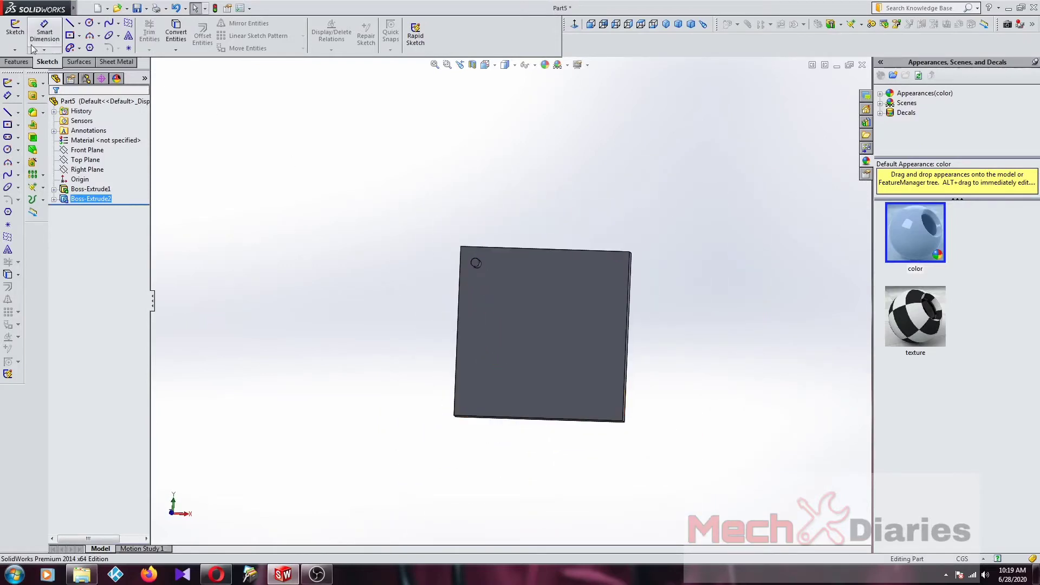
left_click(16, 61)
left_click(323, 49)
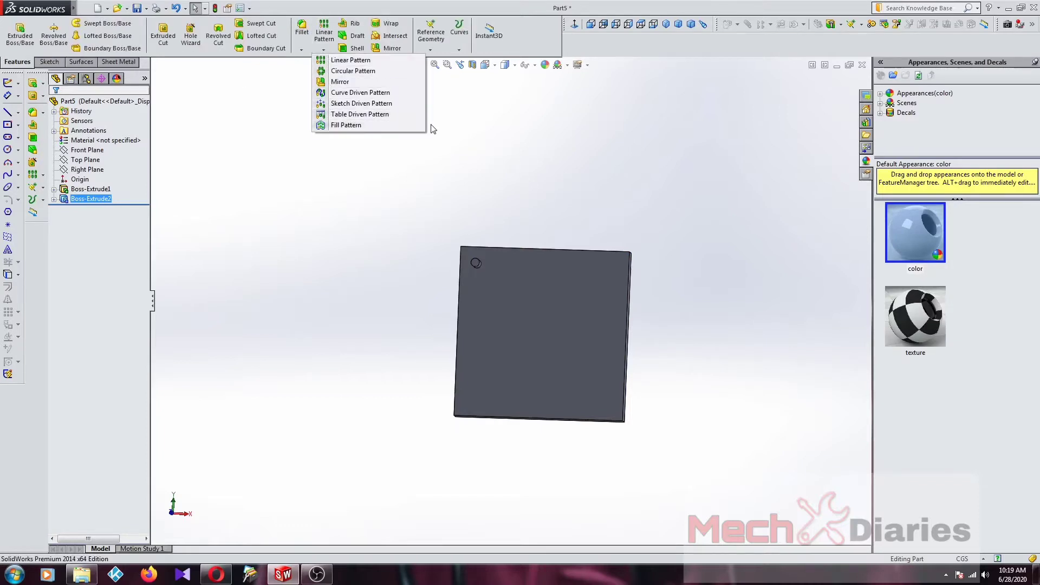
left_click(466, 129)
scroll(521, 281, "down", 2)
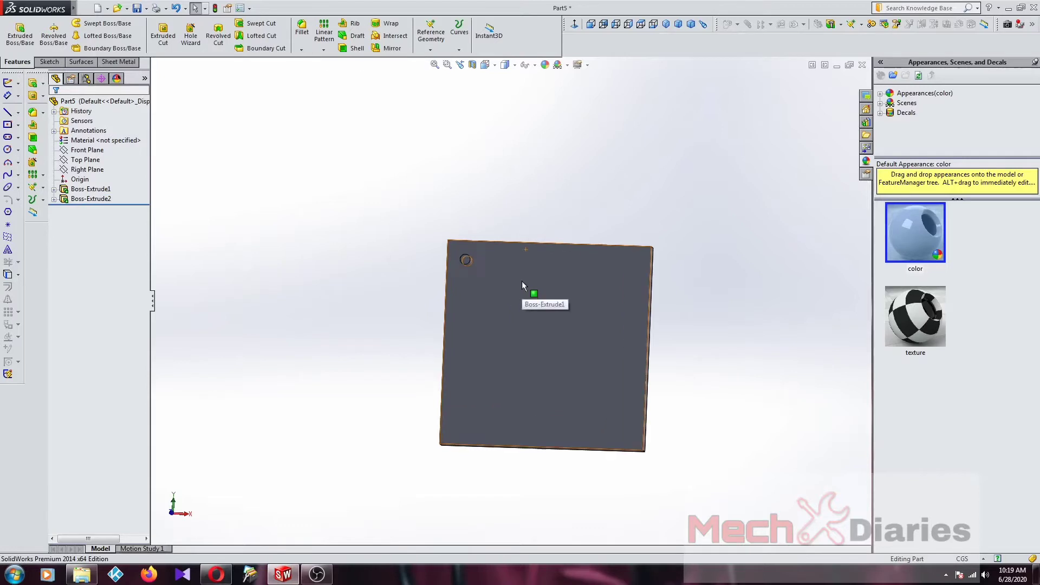
scroll(522, 282, "down", 3)
scroll(539, 332, "up", 3)
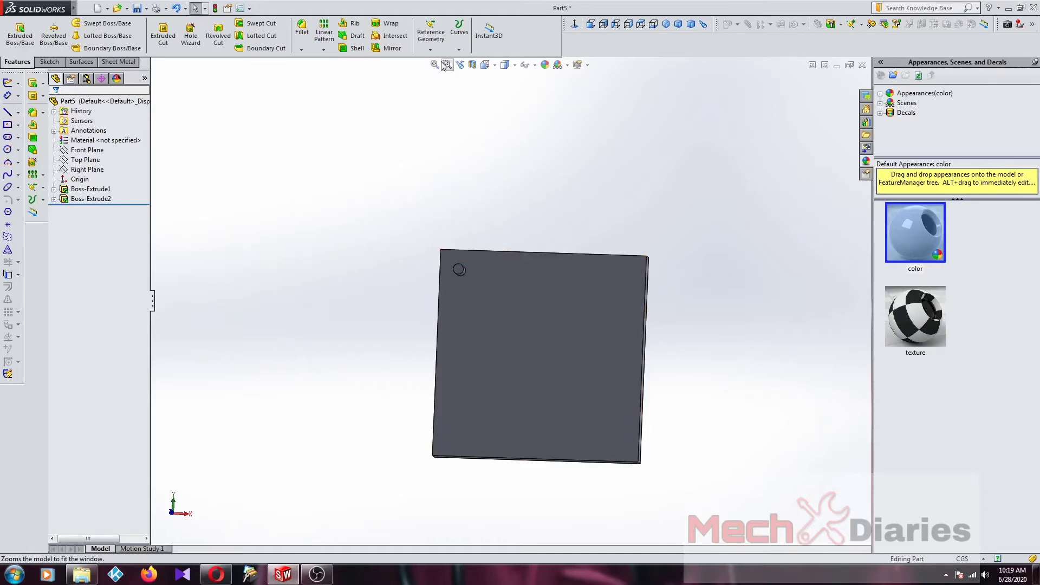
scroll(497, 385, "down", 2)
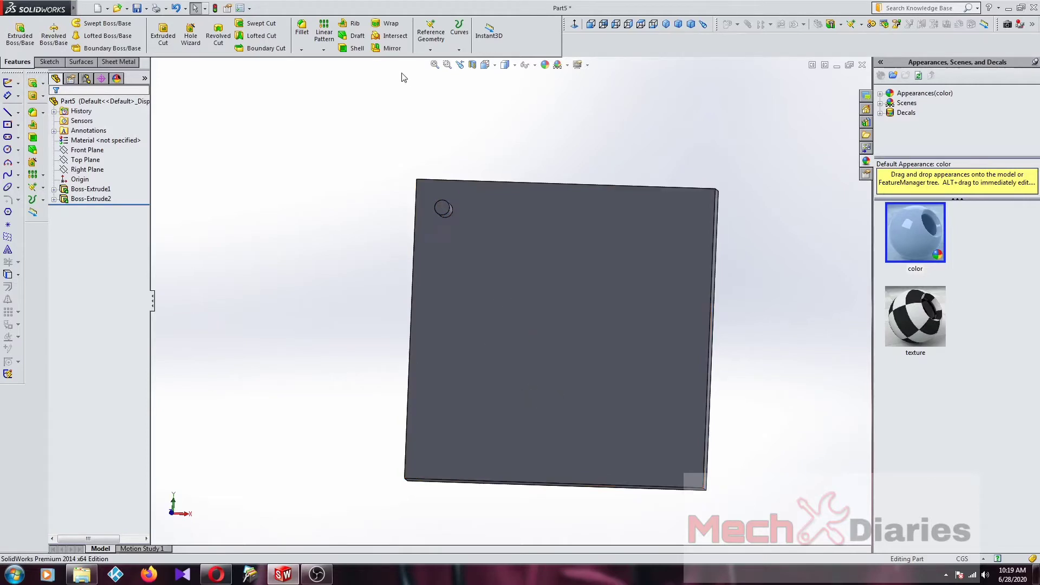
Create Coordinate System1 at the plate's corner vertex, with the bottom face setting Z.
left_click(430, 35)
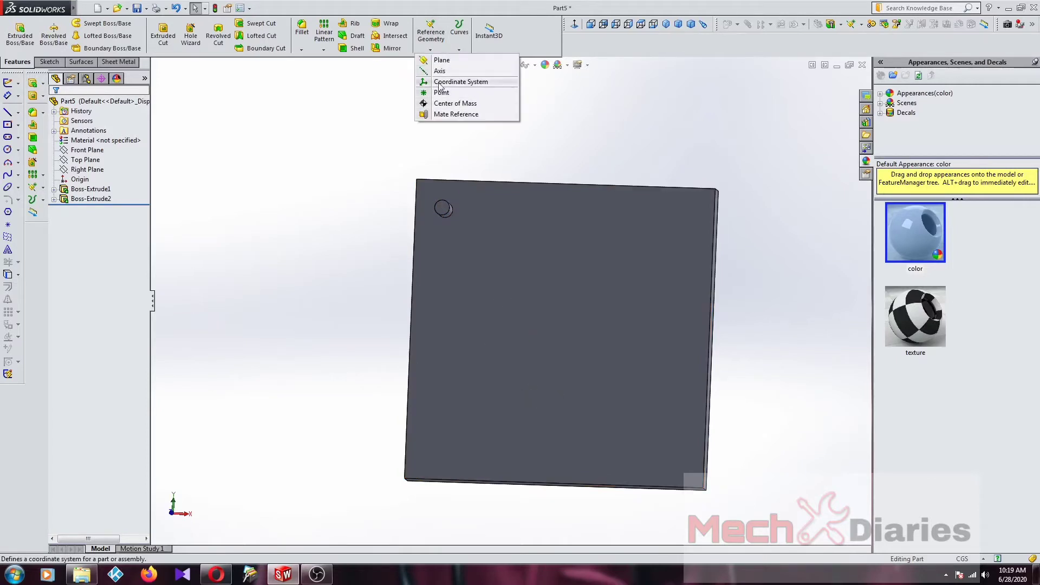
left_click(457, 82)
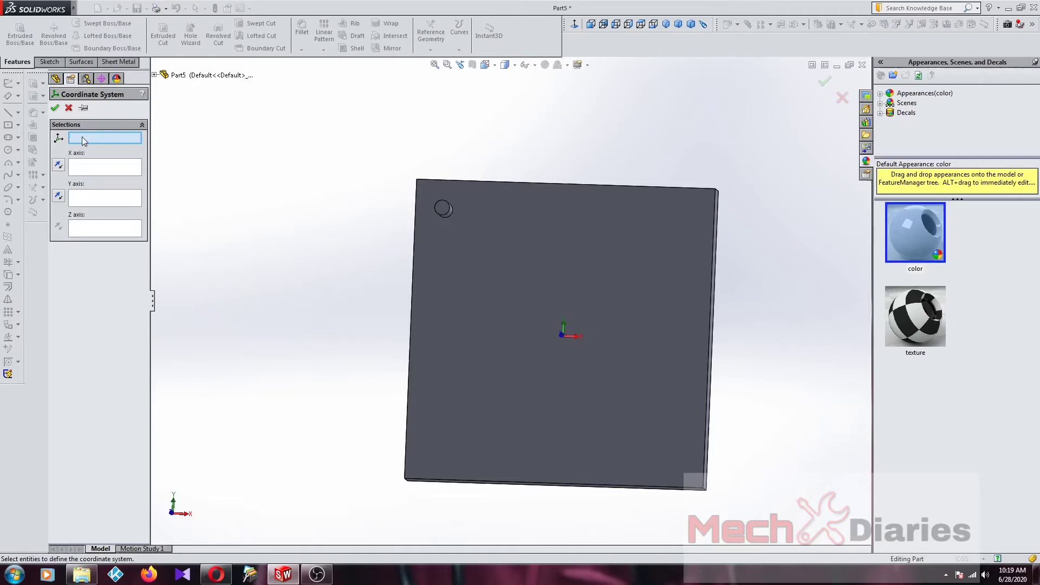
scroll(416, 481, "down", 5)
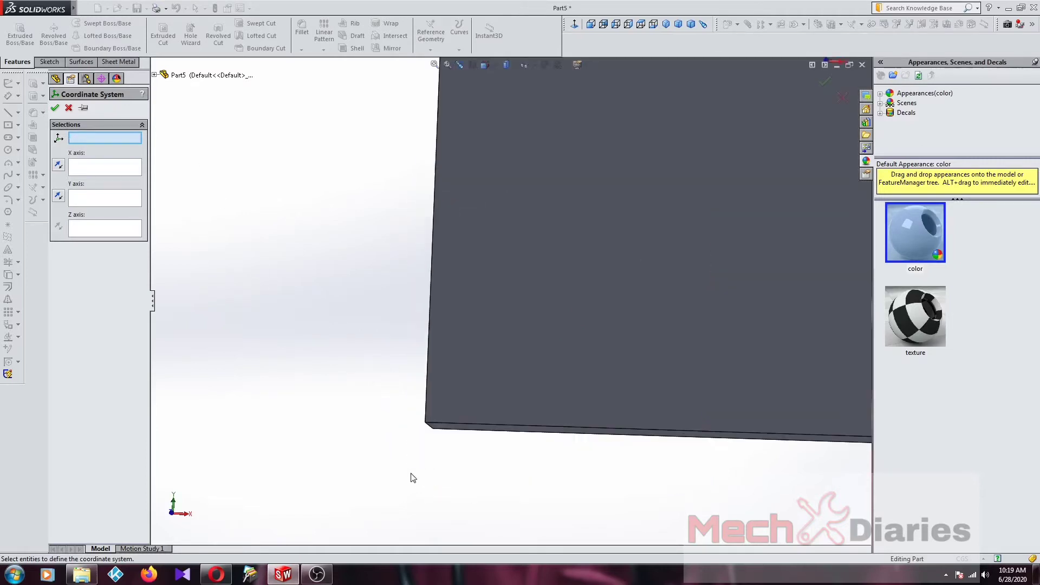
left_click(425, 423)
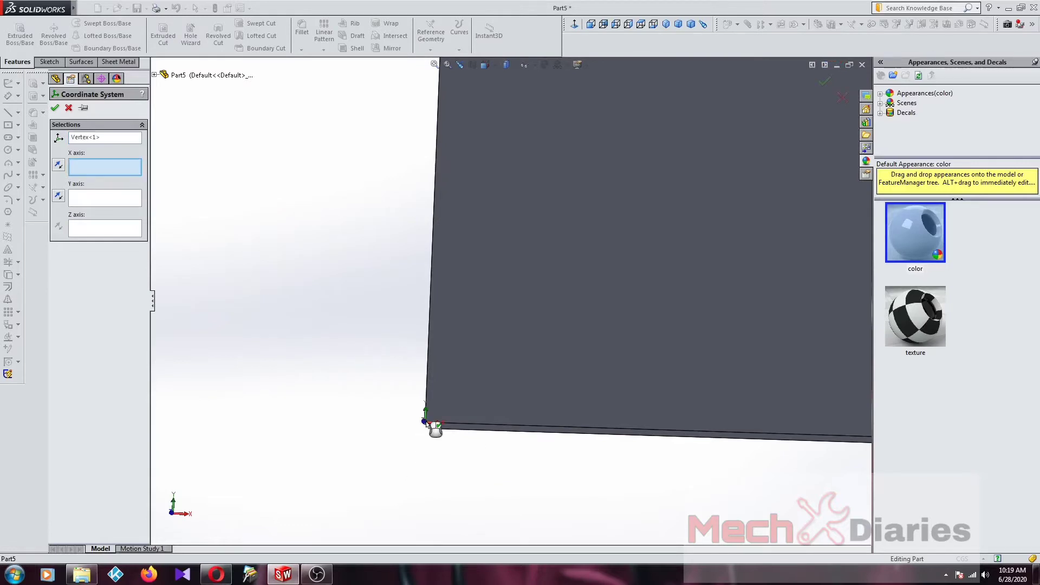
mouse_move(435, 428)
middle_mouse_down()
mouse_move(476, 402)
mouse_move(478, 344)
mouse_move(450, 432)
mouse_move(512, 351)
mouse_move(454, 350)
middle_mouse_up()
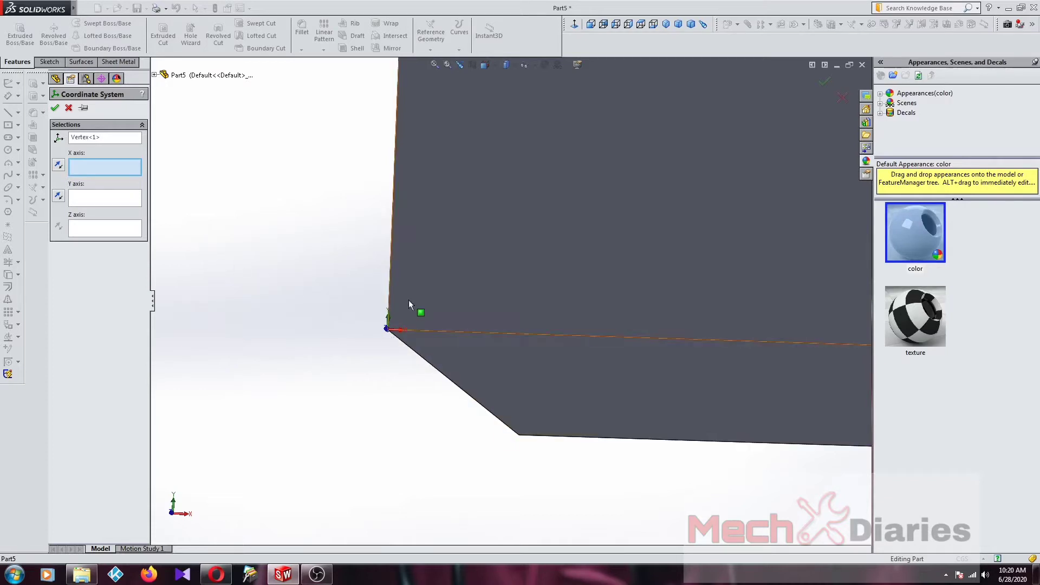
scroll(400, 309, "down", 3)
left_click(93, 200)
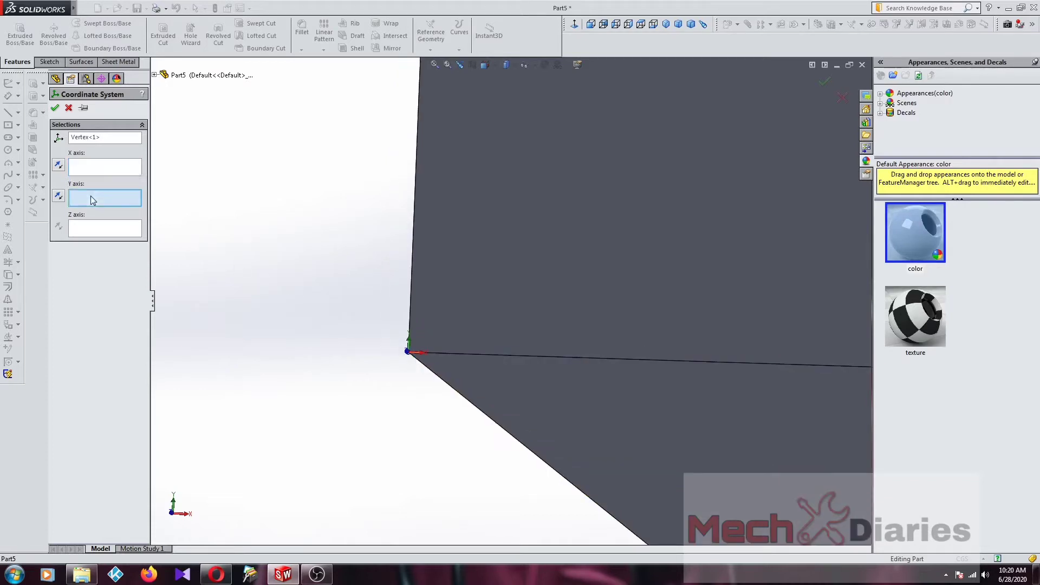
left_click(439, 380)
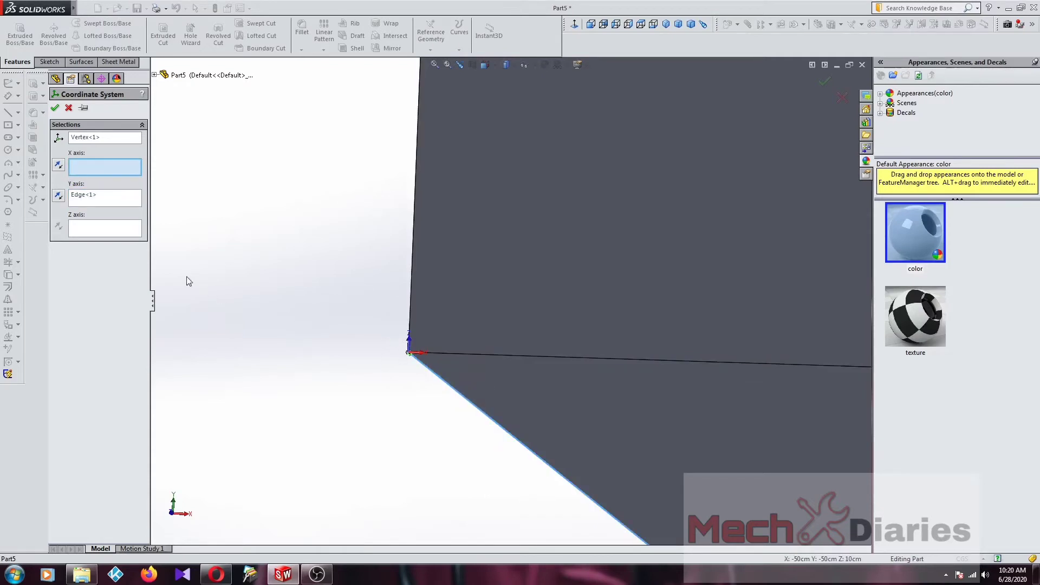
left_click(92, 234)
left_click(436, 379)
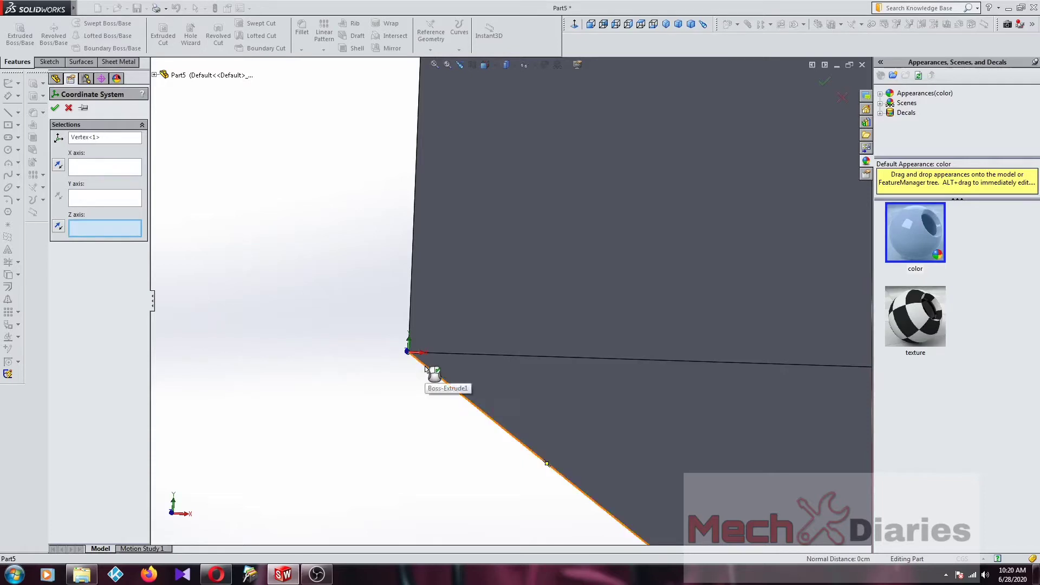
left_click(426, 368)
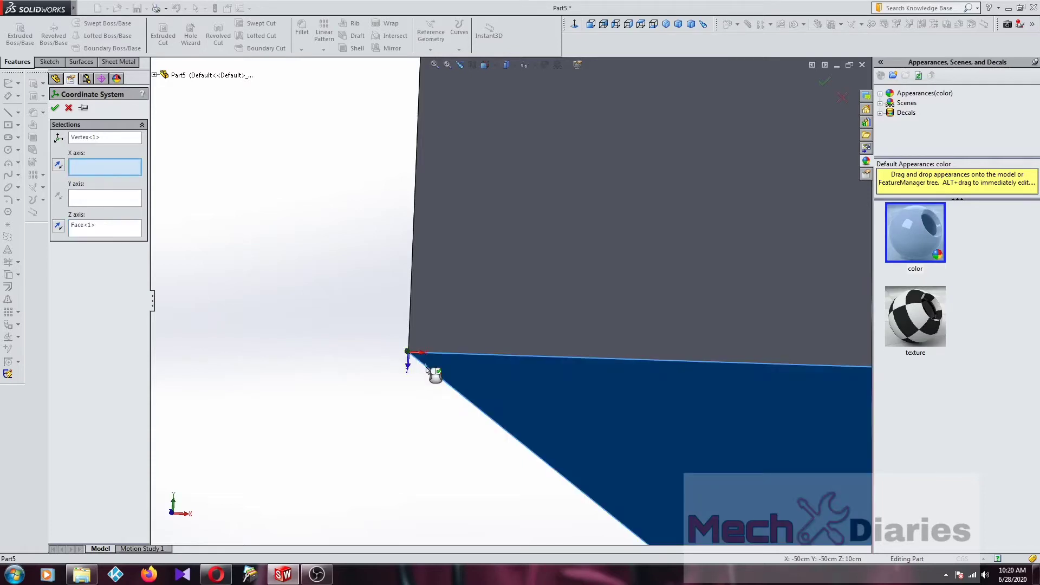
left_click(114, 203)
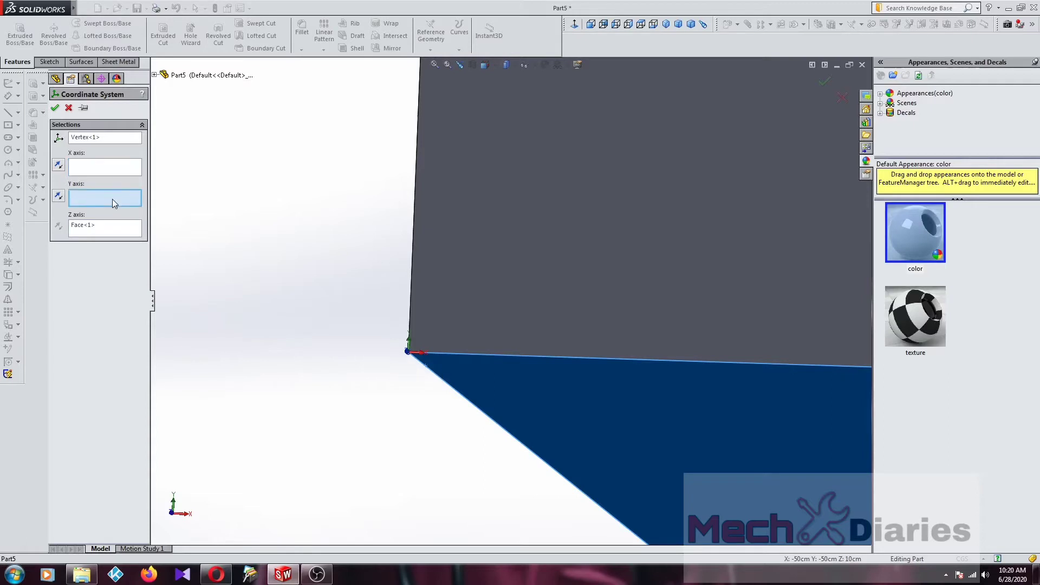
left_click(411, 329)
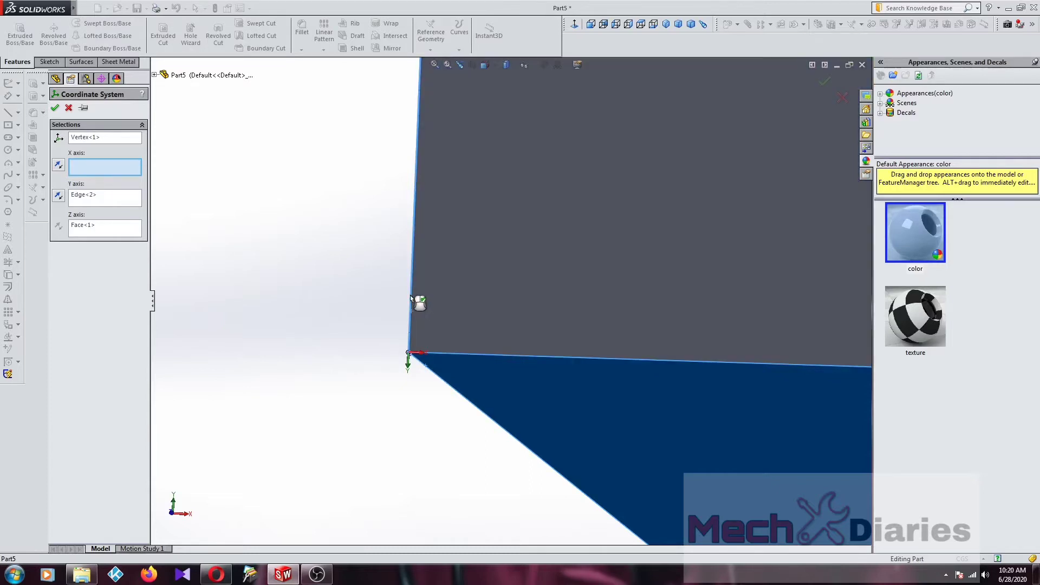
left_click(411, 296)
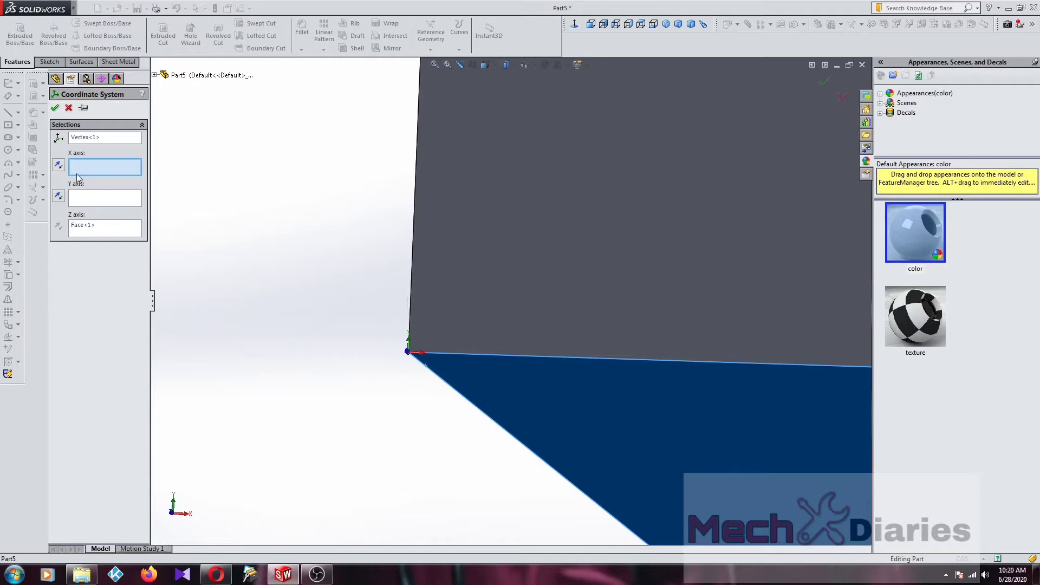
left_click(61, 107)
Look the model over, clear the selection, and minimize SolidWorks.
mouse_move(325, 422)
middle_mouse_down()
mouse_move(519, 350)
mouse_move(593, 252)
middle_mouse_up()
scroll(592, 252, "up", 2)
scroll(643, 184, "up", 2)
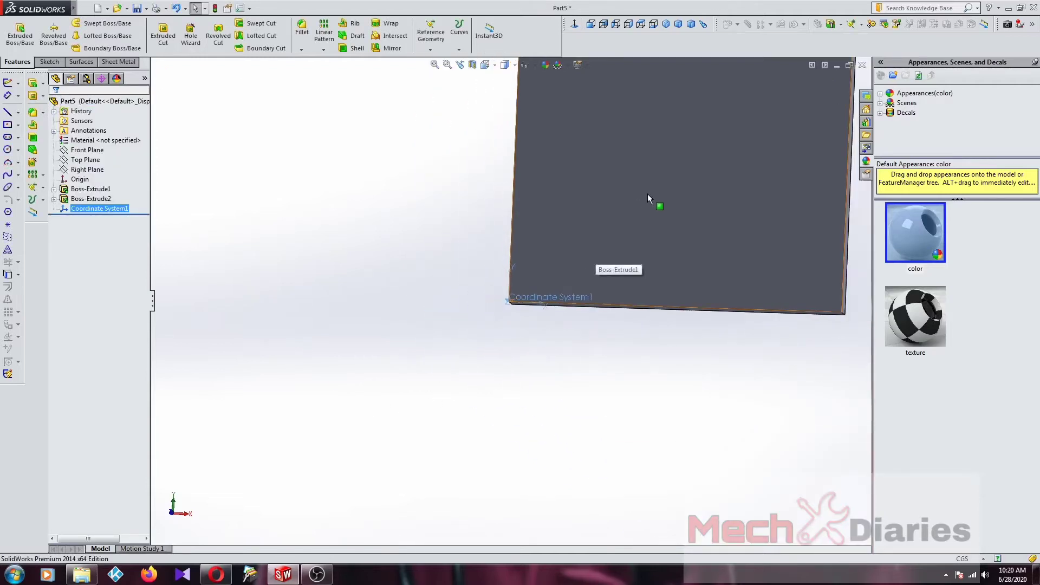
scroll(647, 193, "up", 3)
scroll(655, 219, "down", 3)
scroll(382, 451, "down", 1)
scroll(379, 408, "down", 3)
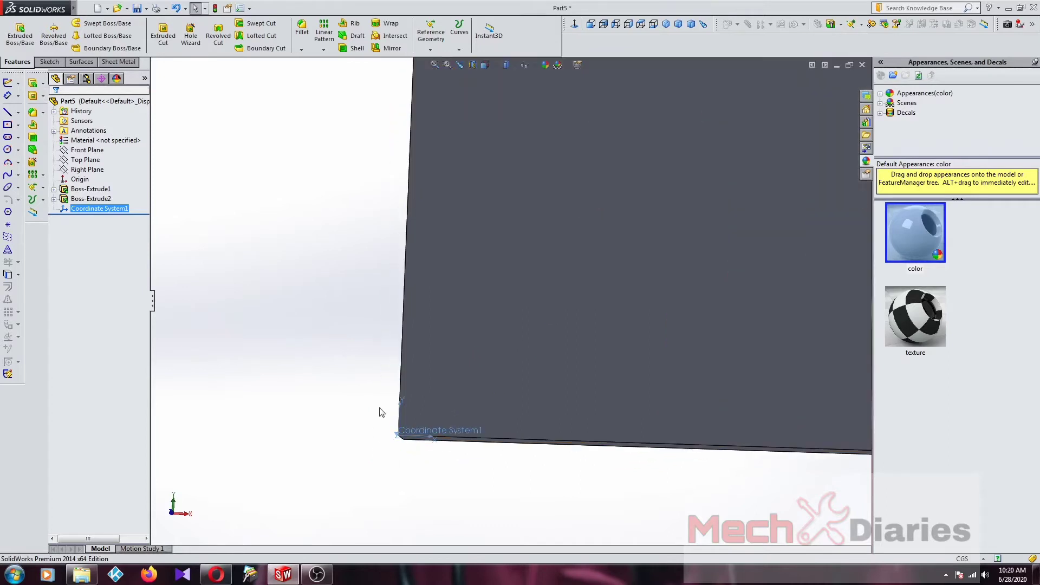
scroll(484, 131, "down", 2)
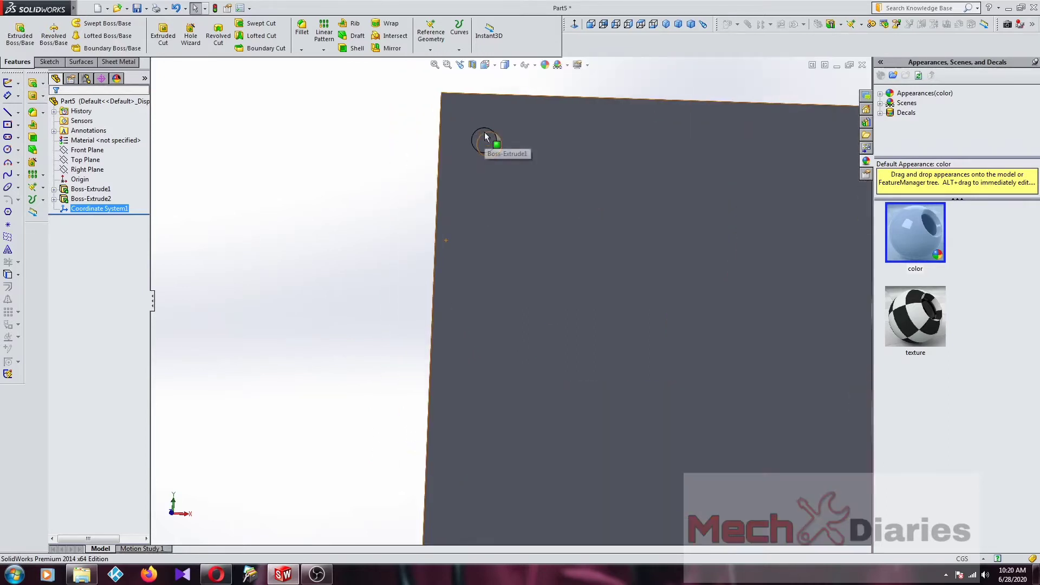
mouse_move(484, 132)
left_mouse_down()
mouse_move(509, 268)
mouse_move(472, 212)
left_mouse_up()
scroll(509, 267, "up", 3)
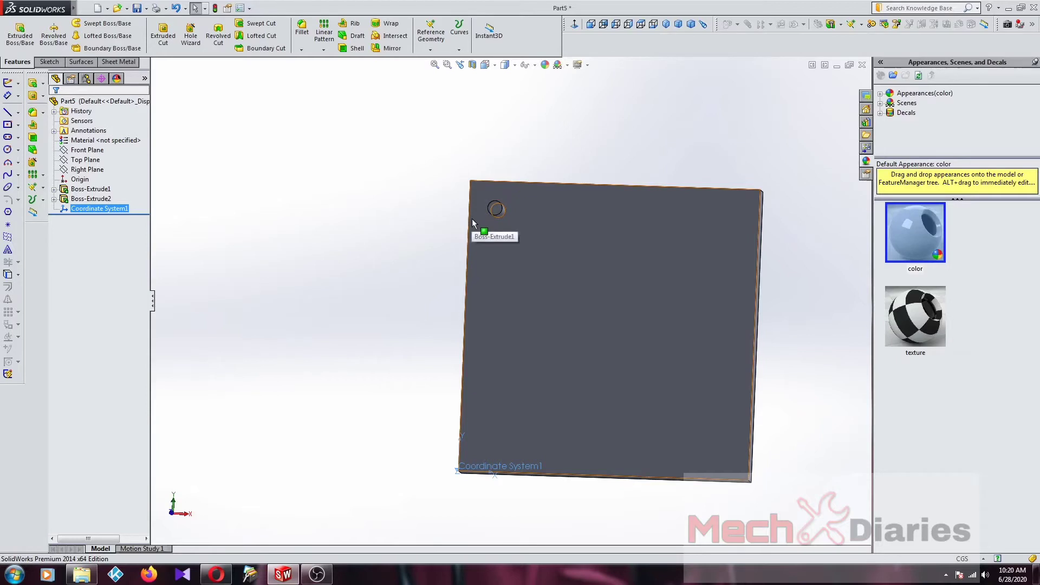
left_click(630, 111)
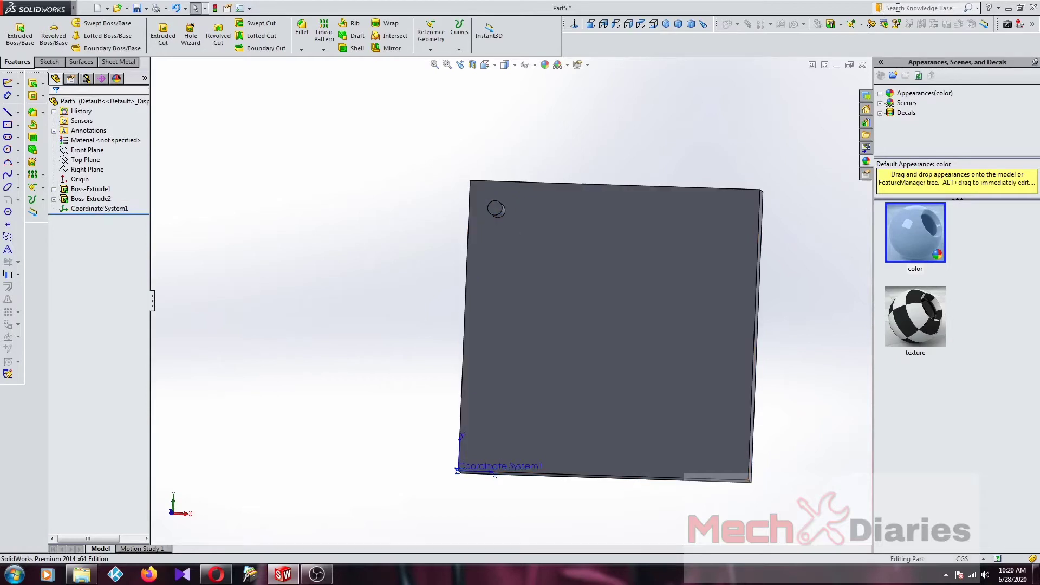
left_click(1013, 10)
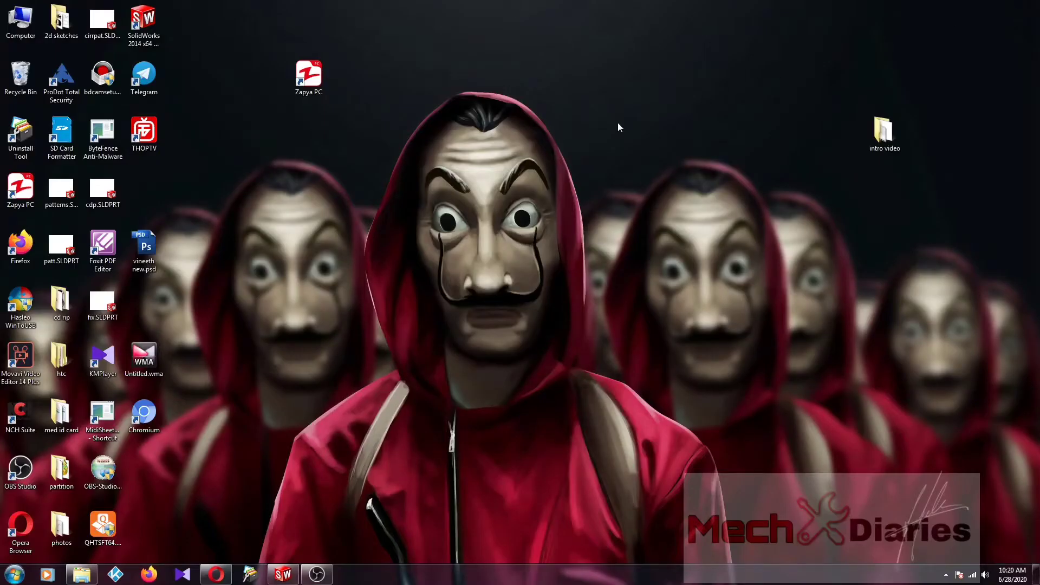
Create a new text document on the desktop named co ordi.txt.
right_click(540, 161)
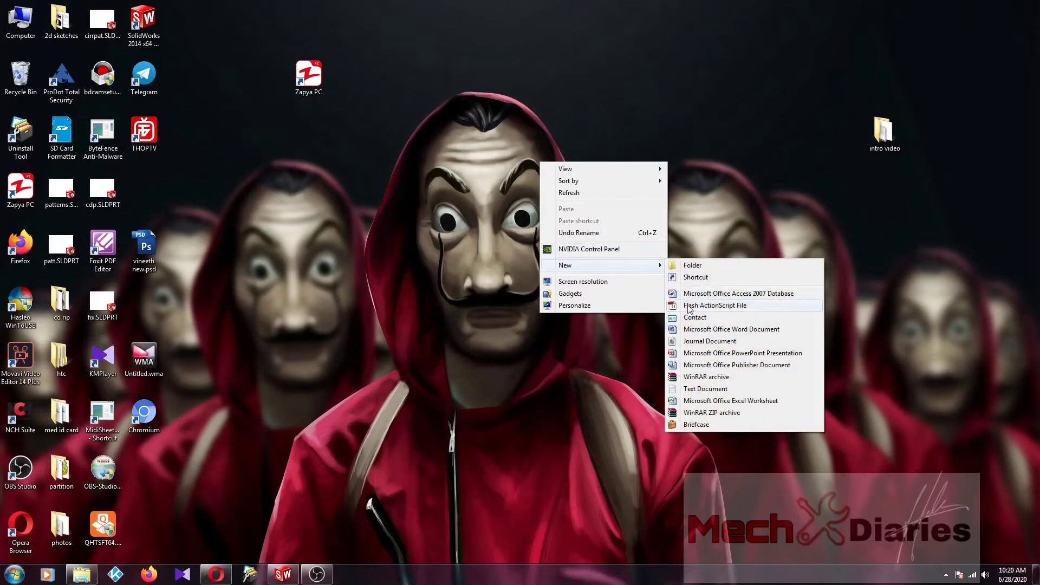
mouse_move(601, 265)
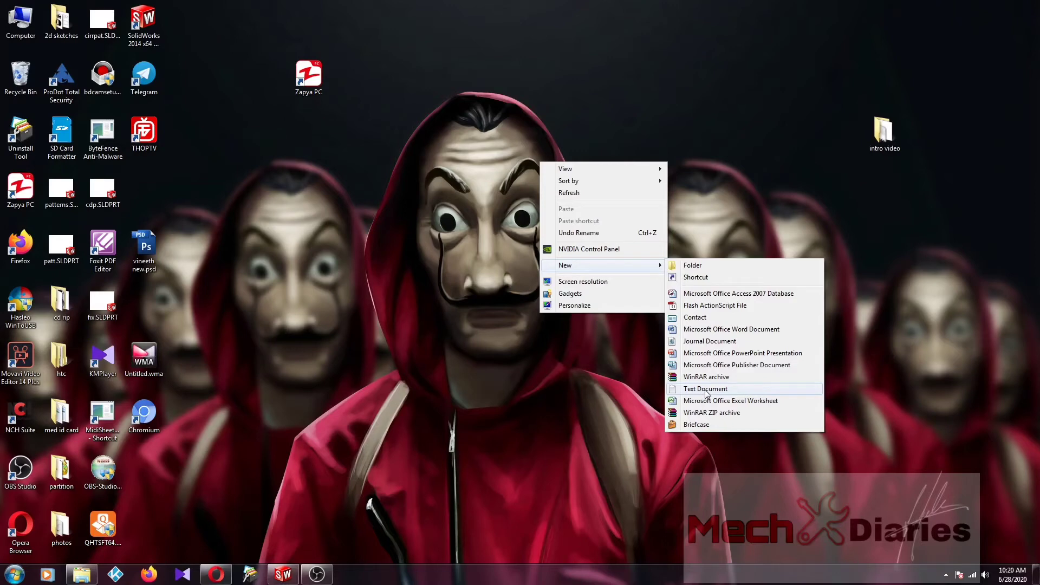
left_click(706, 389)
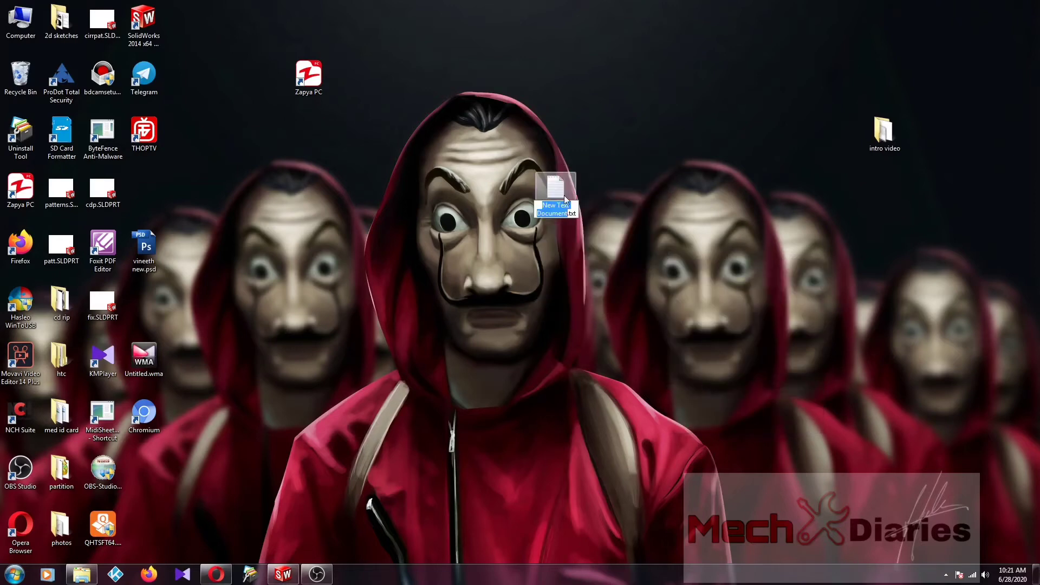
type("co")
type(" o")
type("rdi")
key("Return")
Enter five X,Y coordinate pairs (10,10 to 50,64) in co ordi.txt, save, and close Notepad.
double_click(569, 189)
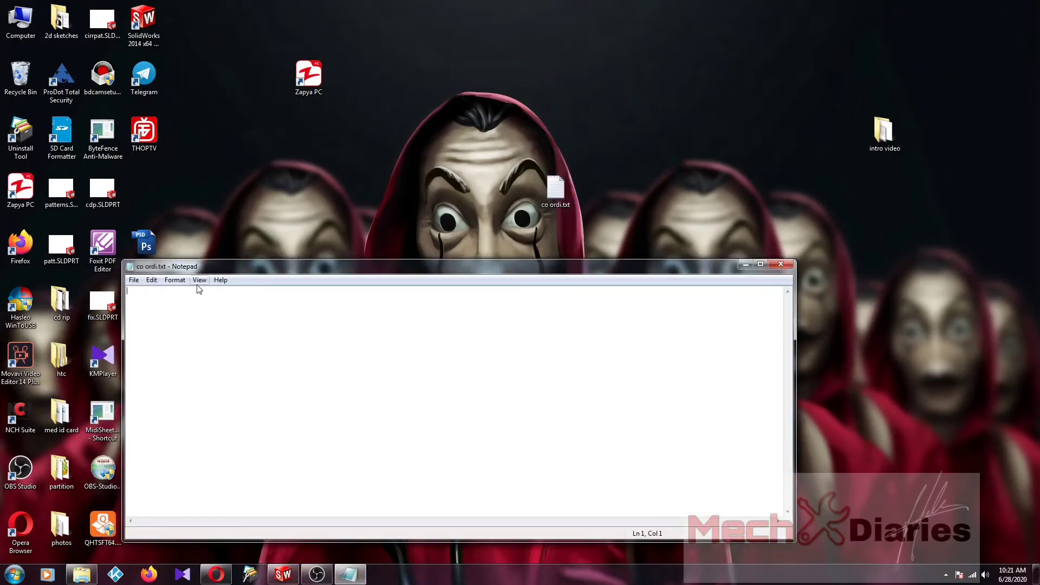
left_click_drag(236, 268, 323, 216)
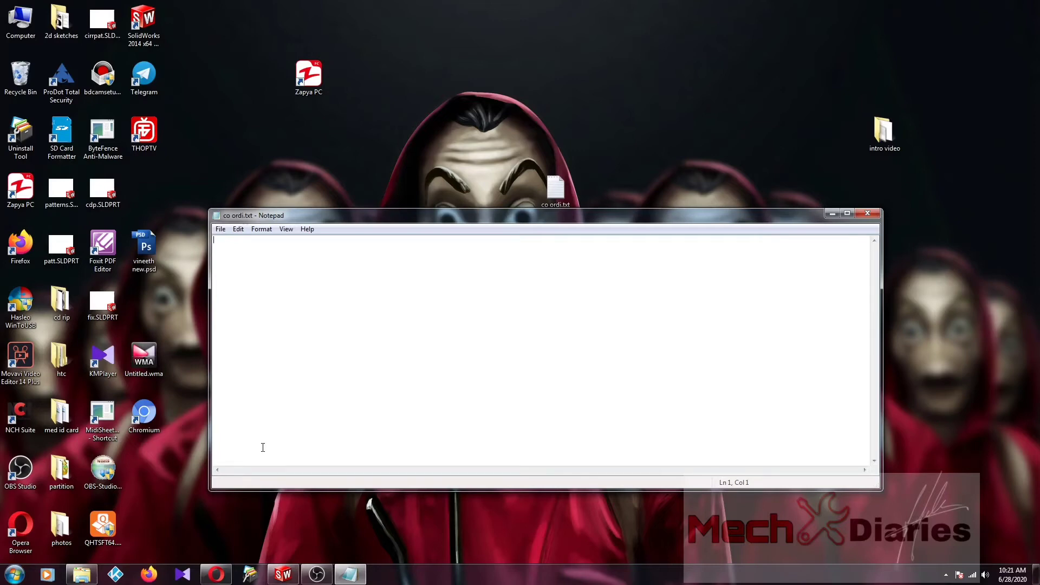
type("10,1")
type("0 ")
type("20")
type(",20 ")
type("45")
type(",56 ")
type("89,")
type("5")
type("2")
type("64")
left_click(218, 232)
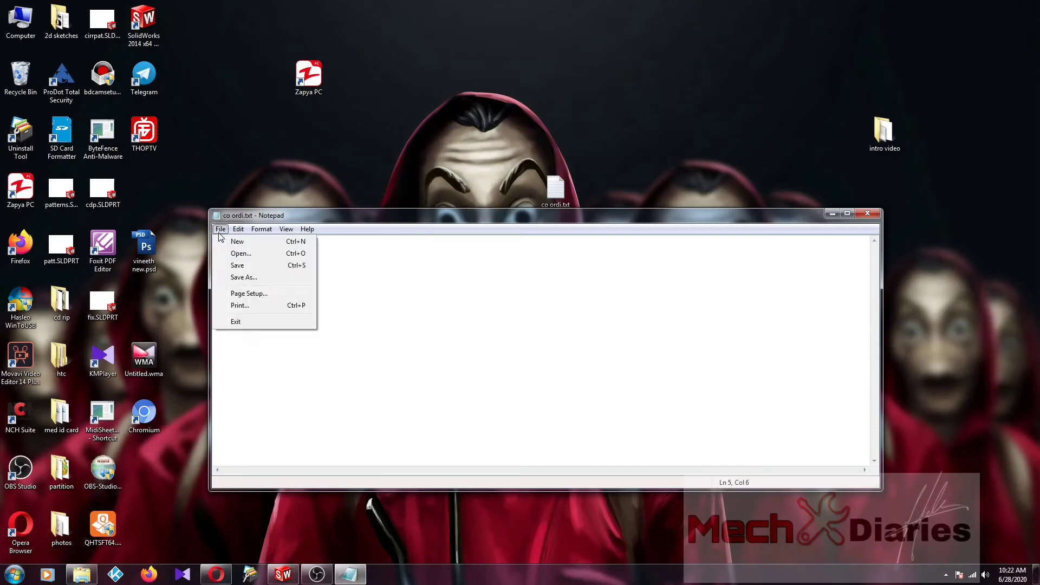
left_click(238, 265)
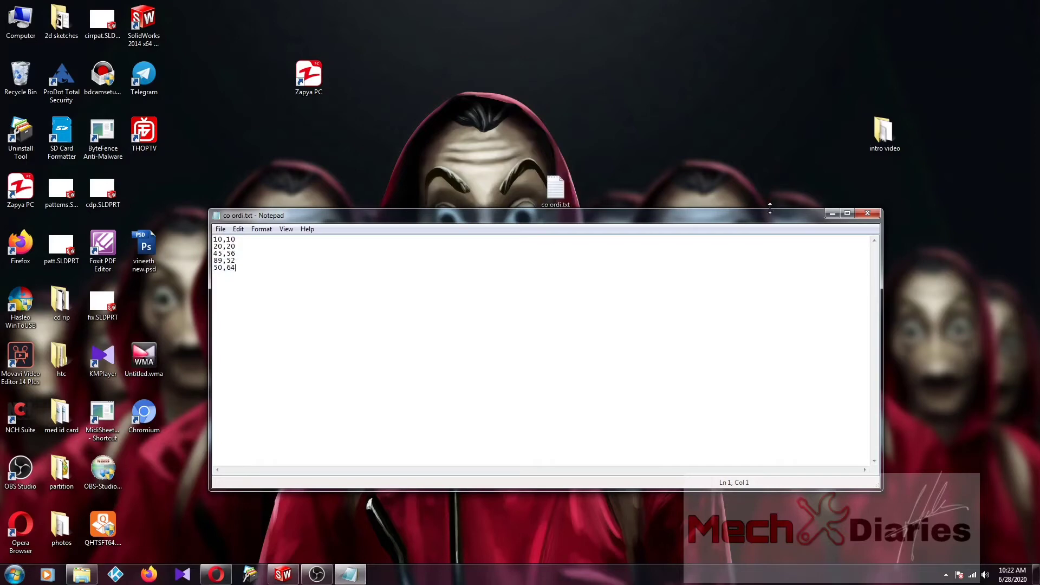
left_click(867, 213)
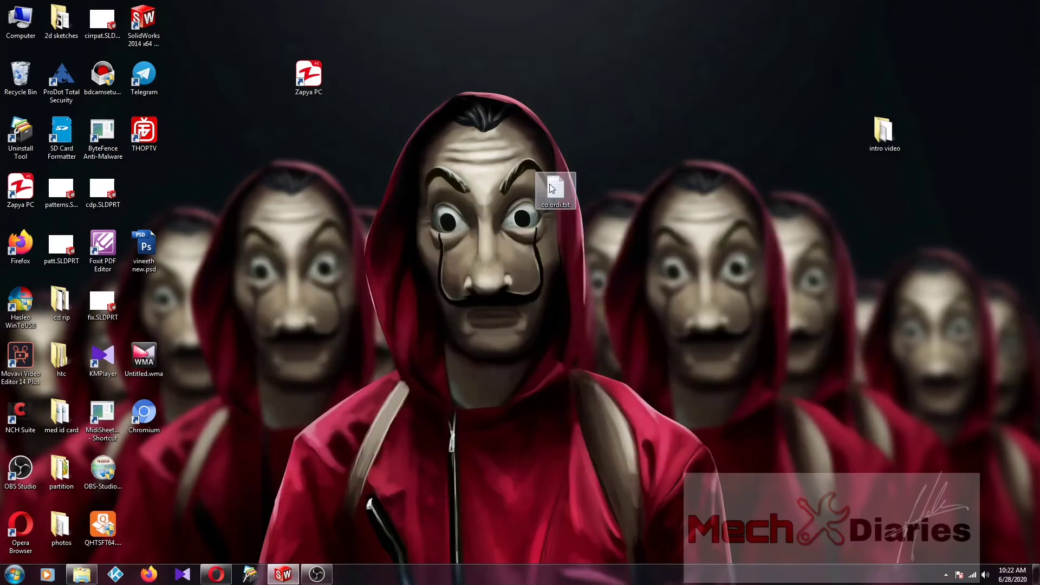
Start a Table Driven Pattern and load the point coordinates from Desktop's co ordi.txt.
left_click(283, 575)
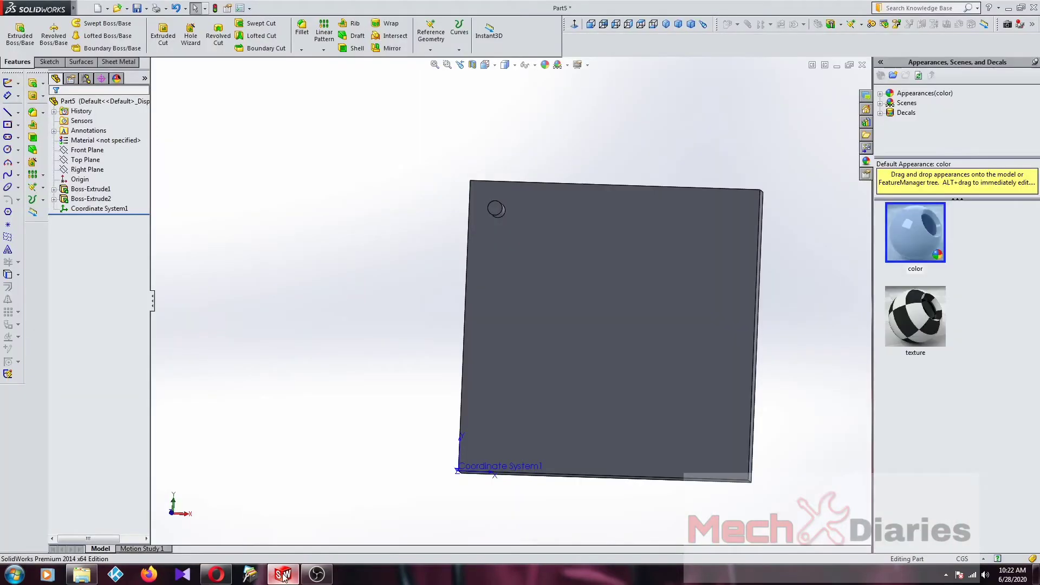
left_click(324, 52)
left_click(345, 116)
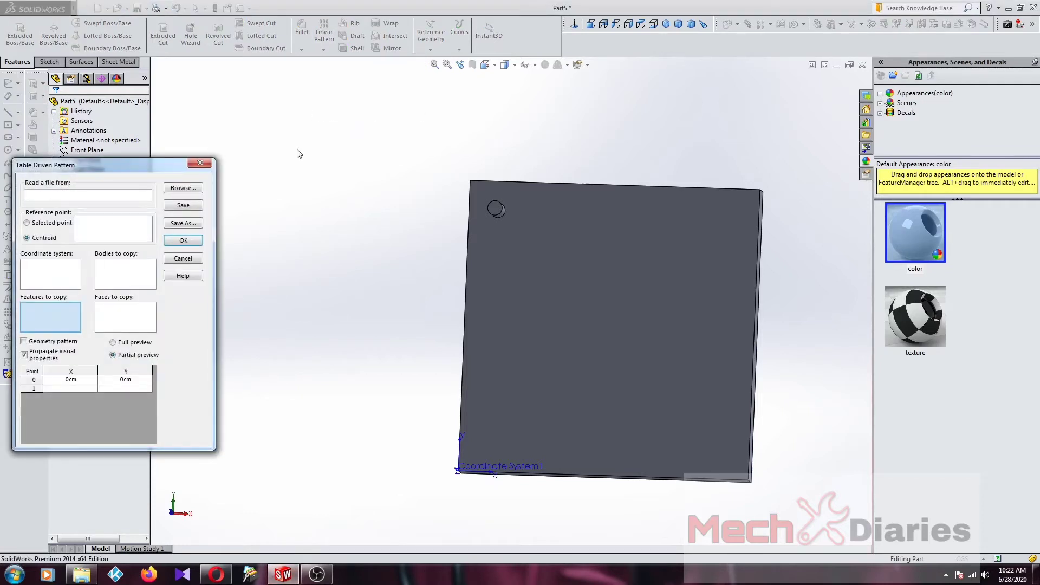
left_click_drag(59, 168, 158, 165)
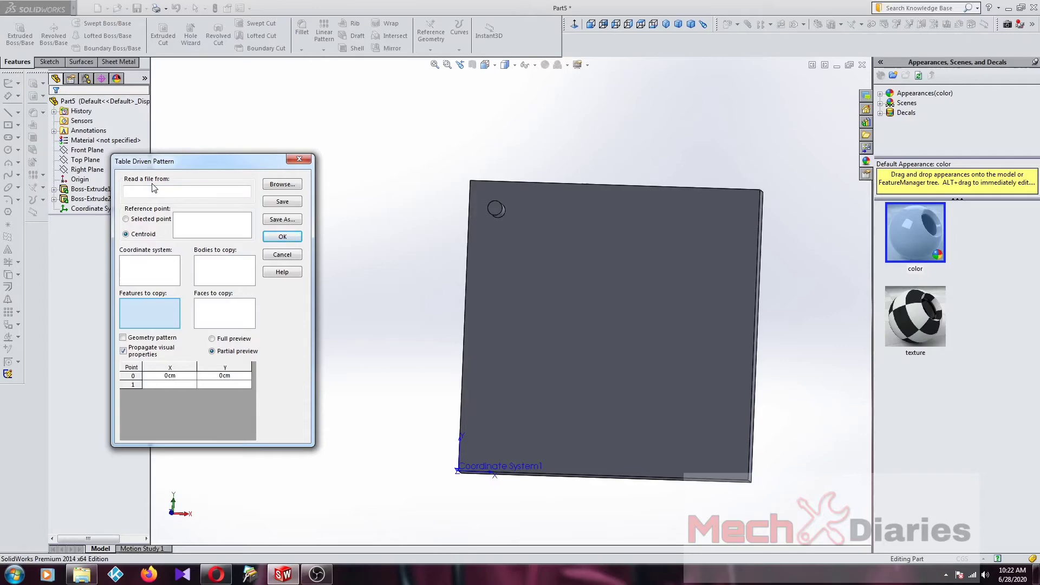
left_click(282, 184)
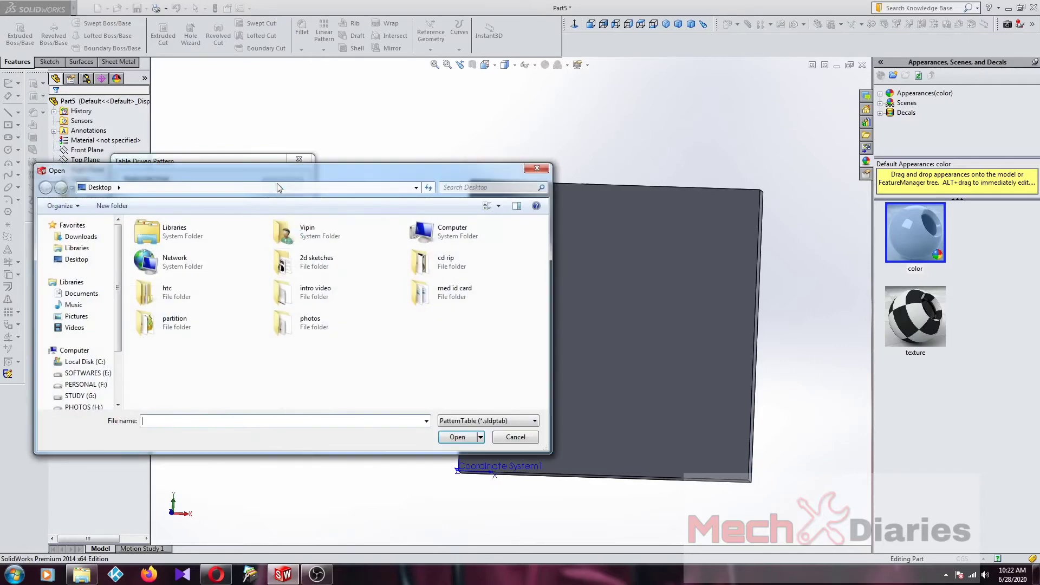
mouse_move(80, 281)
left_click(77, 260)
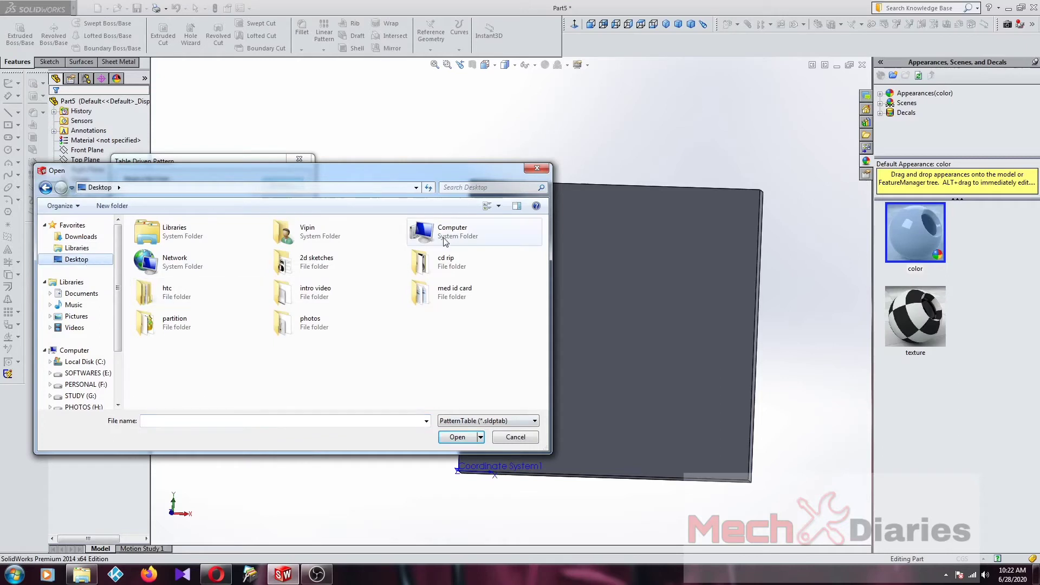
left_click(533, 421)
left_click(472, 440)
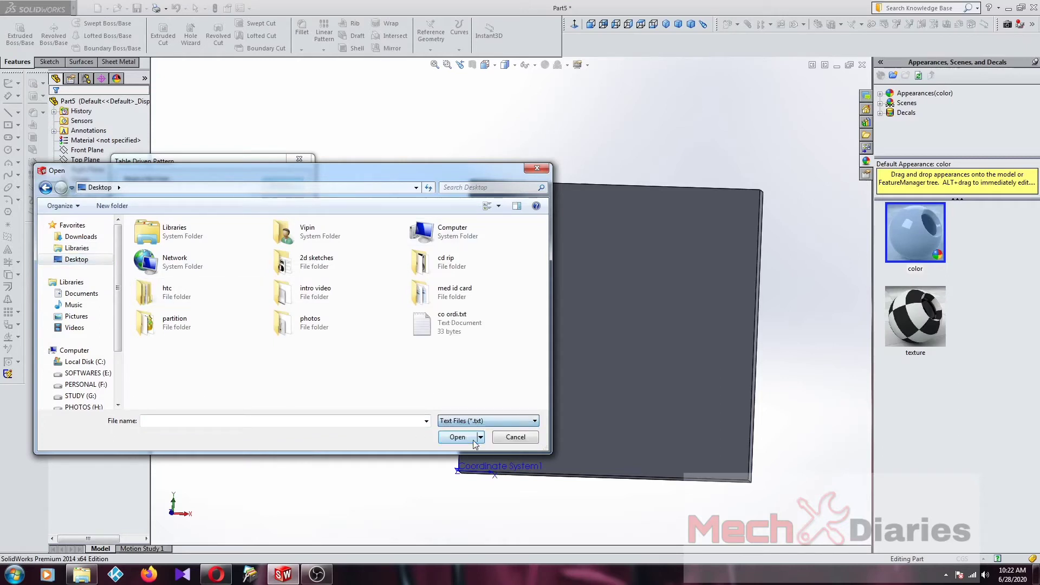
left_click(463, 317)
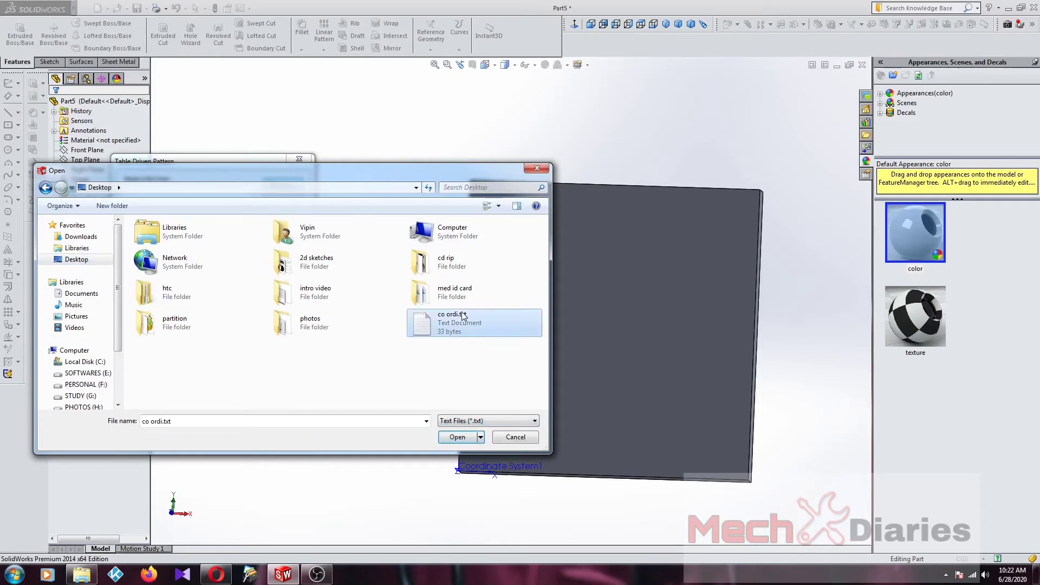
left_click(457, 438)
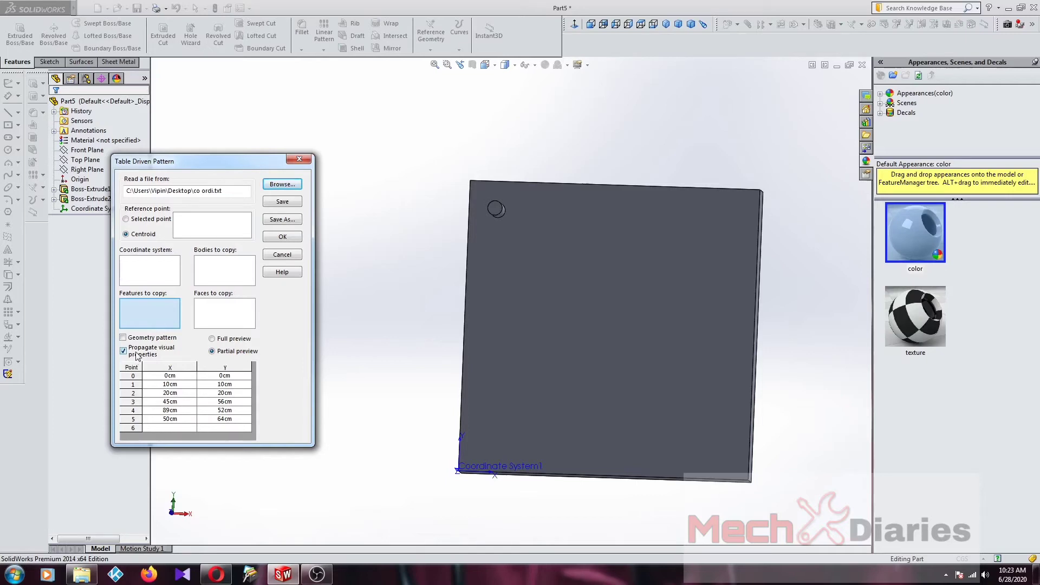
Pattern Boss-Extrude2 to the table points relative to Coordinate System1, creating TPattern1.
left_click(164, 281)
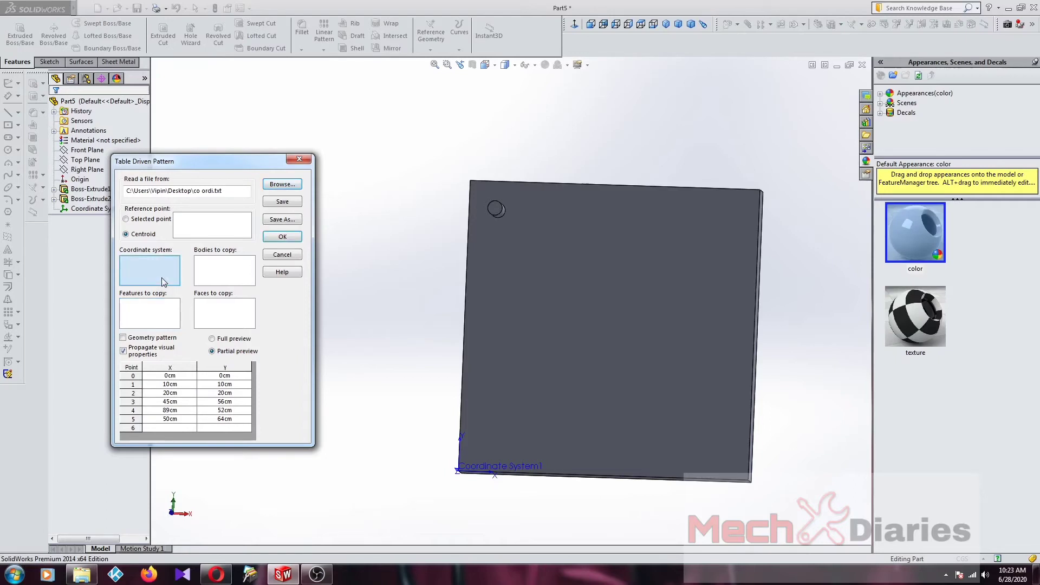
left_click(461, 472)
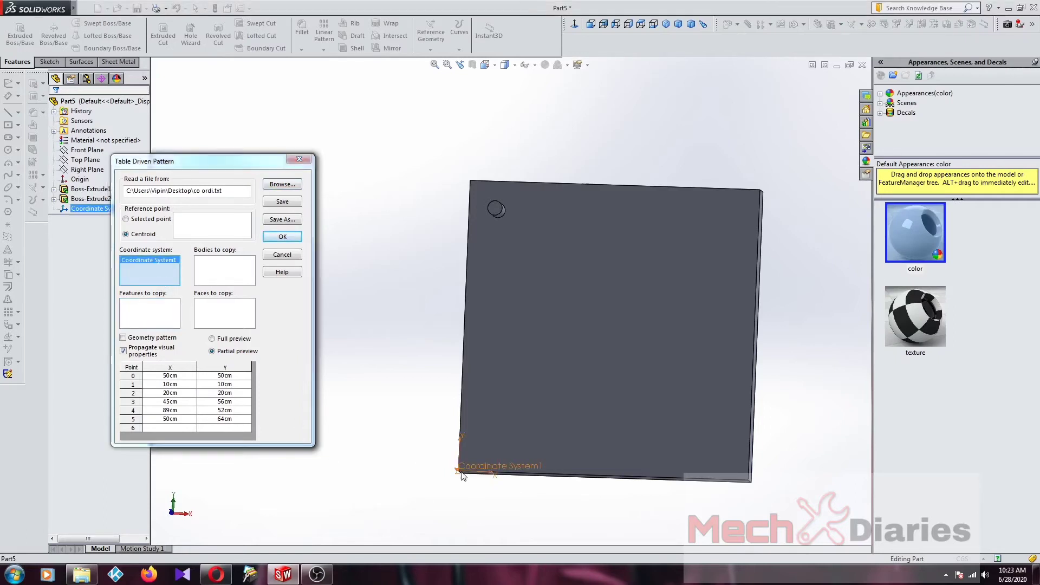
left_click(139, 319)
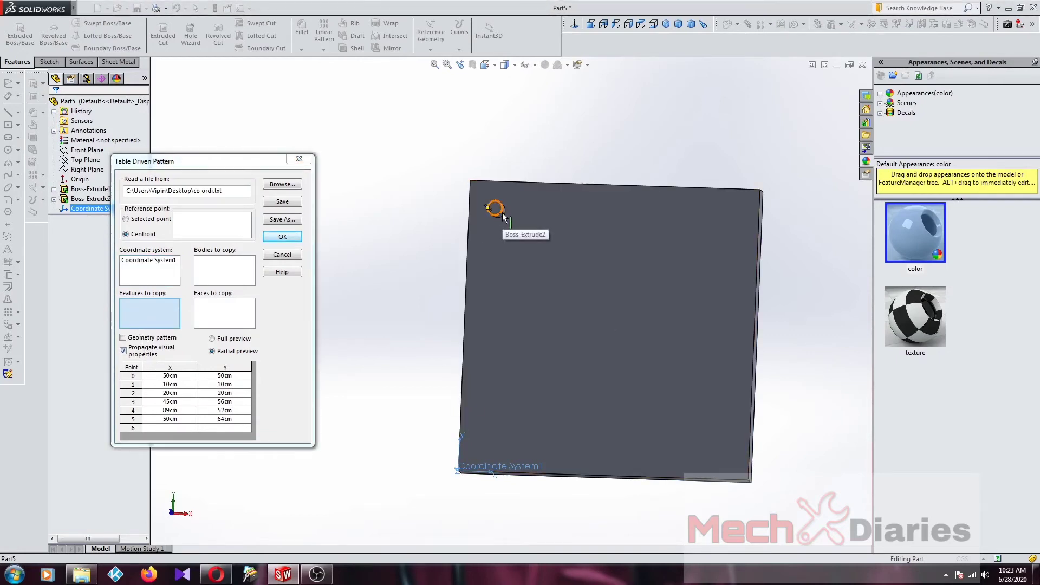
scroll(502, 212, "down", 2)
scroll(503, 217, "up", 1)
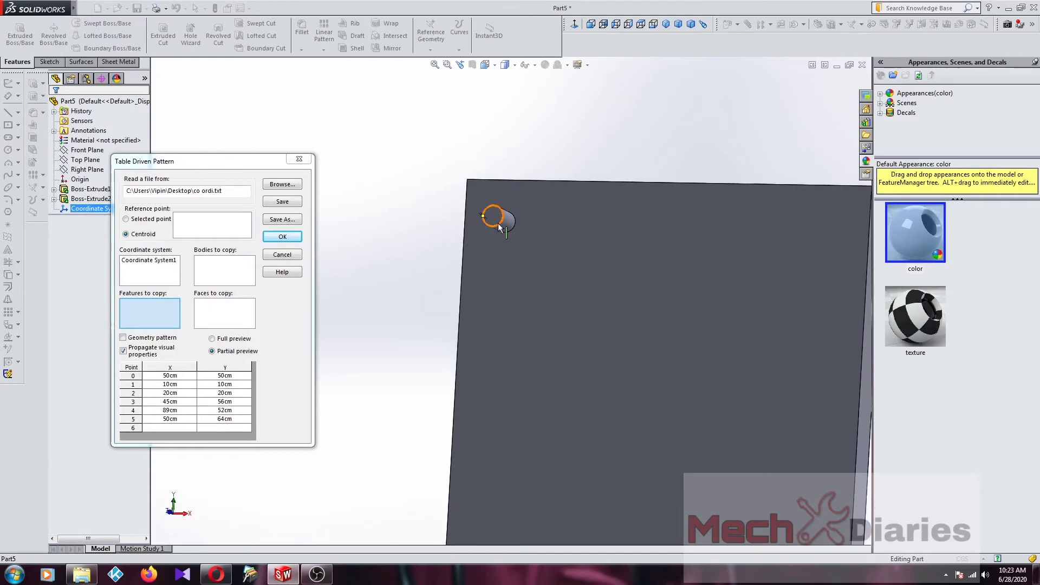
left_click(505, 220)
scroll(505, 220, "up", 3)
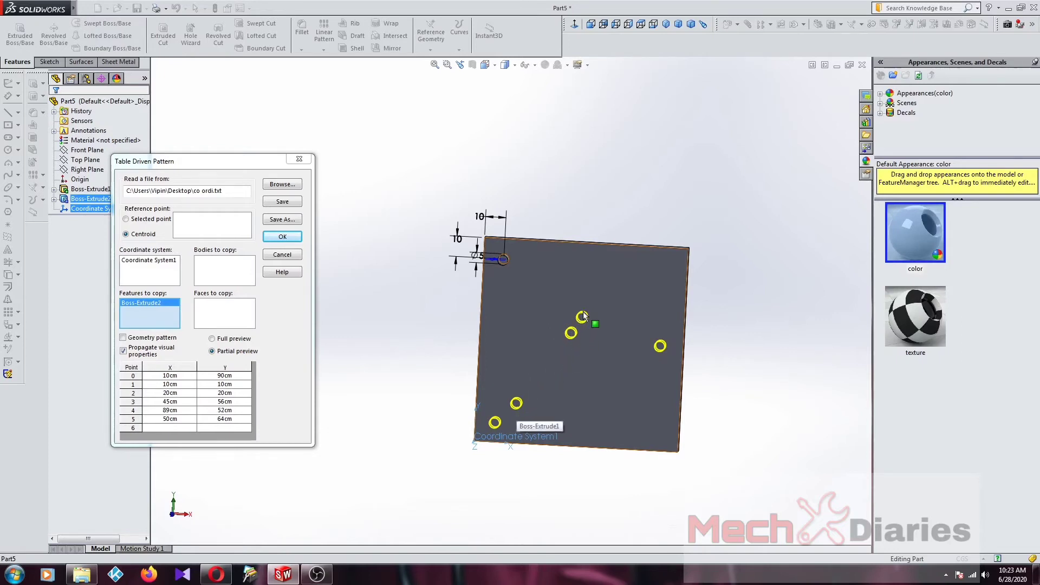
left_click(282, 238)
Orbit and zoom the plate around until its plain back face without the pins is visible.
middle_click_drag(552, 436, 532, 417)
scroll(533, 417, "down", 4)
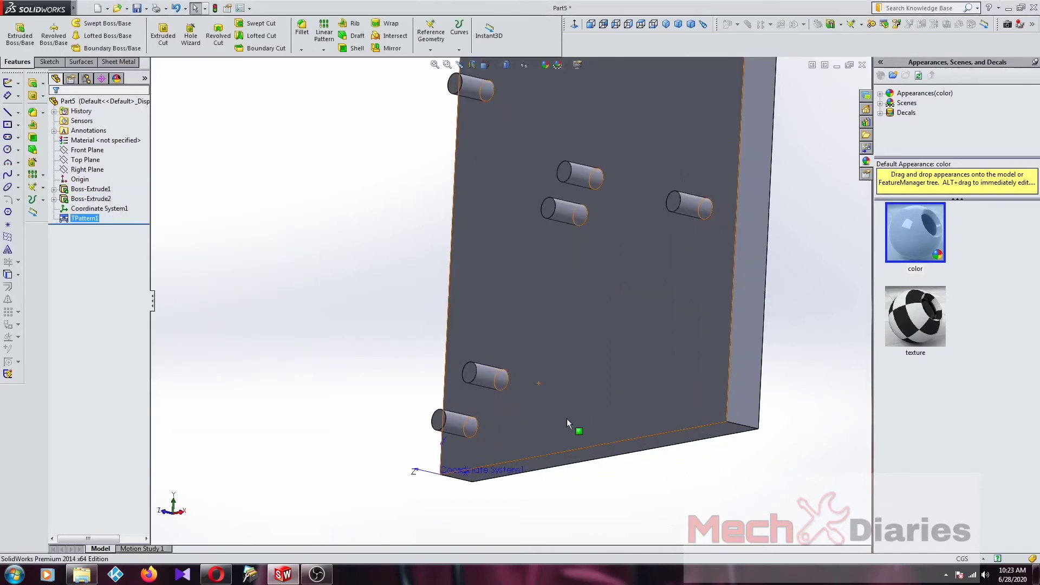
scroll(566, 418, "down", 2)
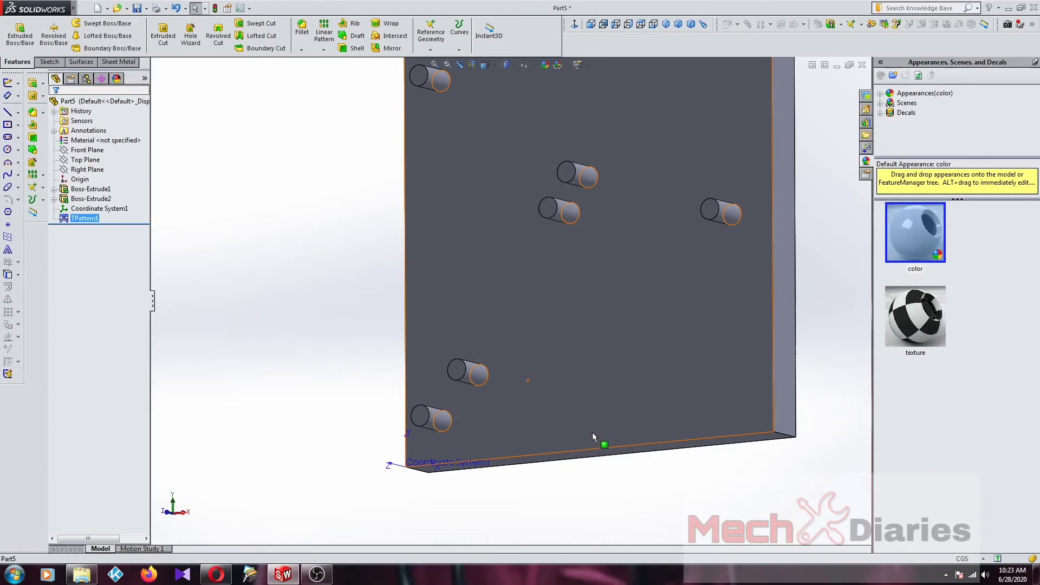
scroll(593, 431, "up", 2)
scroll(592, 431, "up", 1)
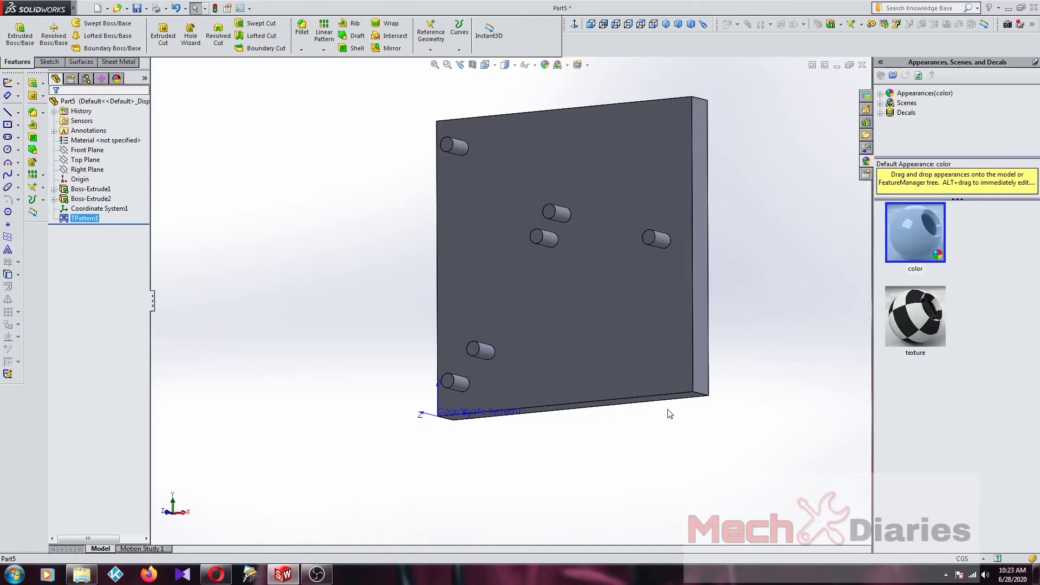
middle_click_drag(667, 411, 515, 383)
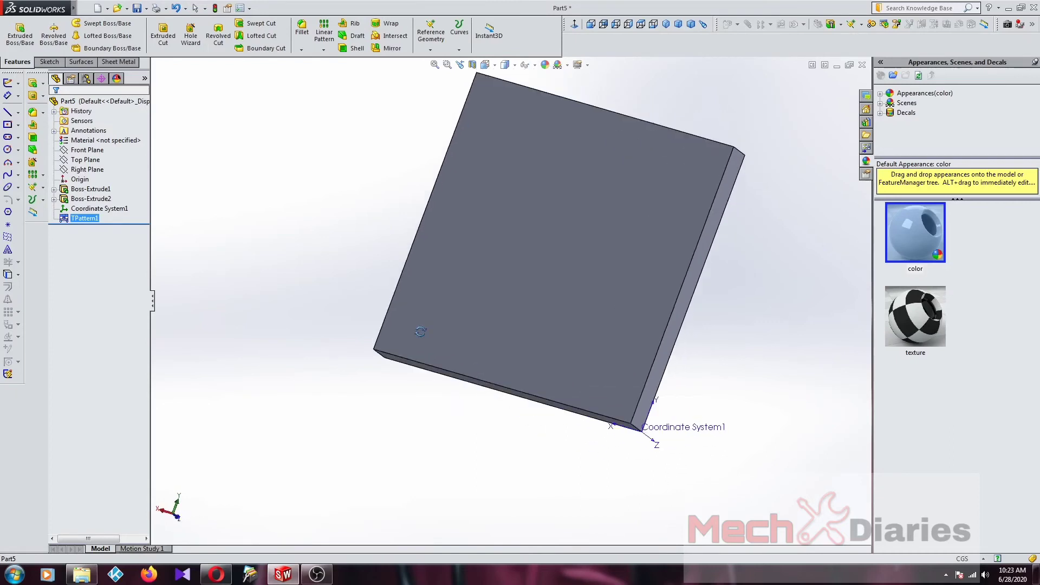
middle_click_drag(434, 351, 492, 318)
Draw a Center Rectangle square near the top-left corner of the plate's back face.
left_click(492, 317)
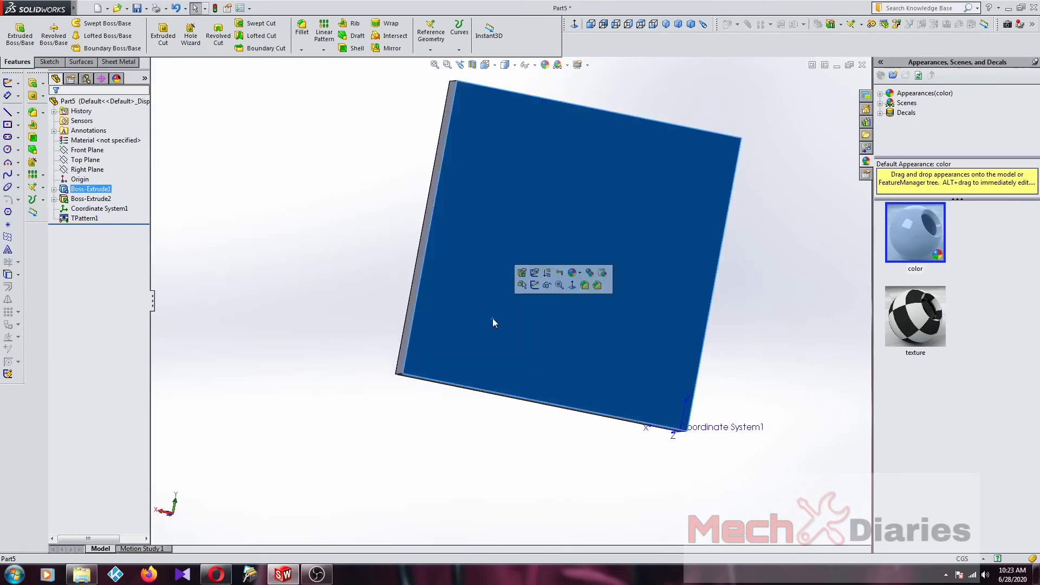
left_click(323, 50)
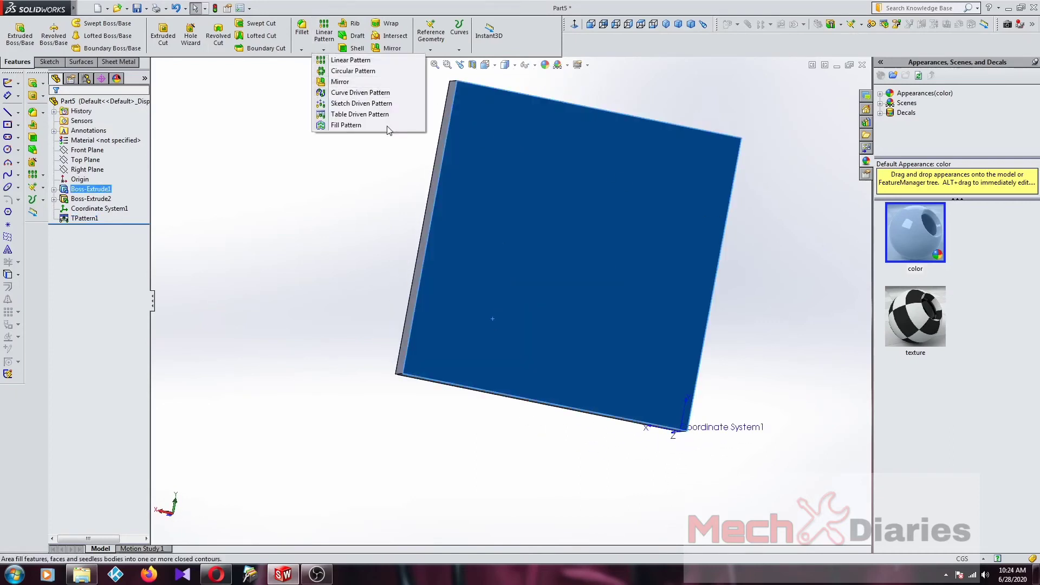
left_click(47, 65)
left_click(48, 63)
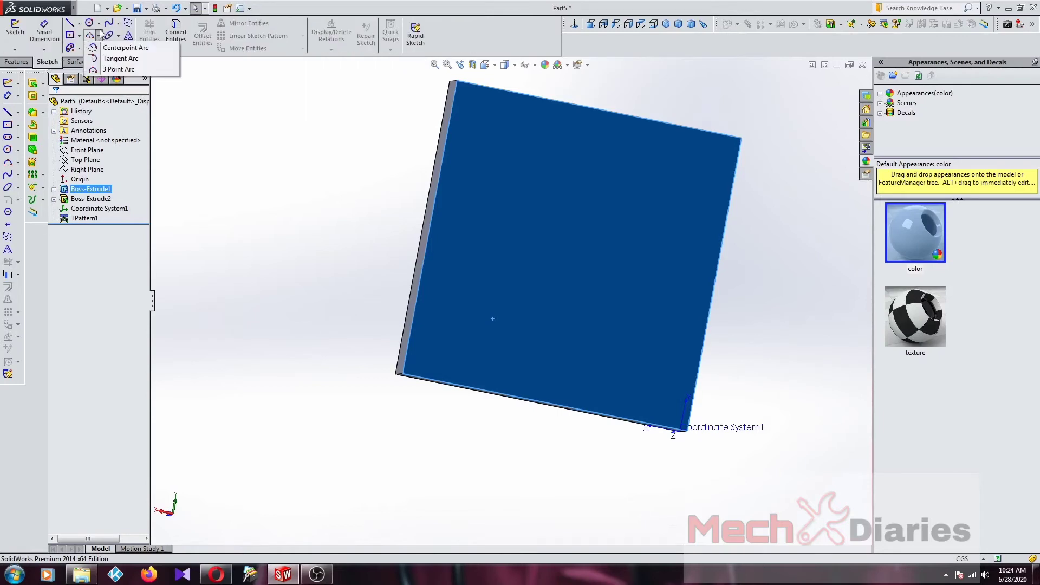
left_click(80, 36)
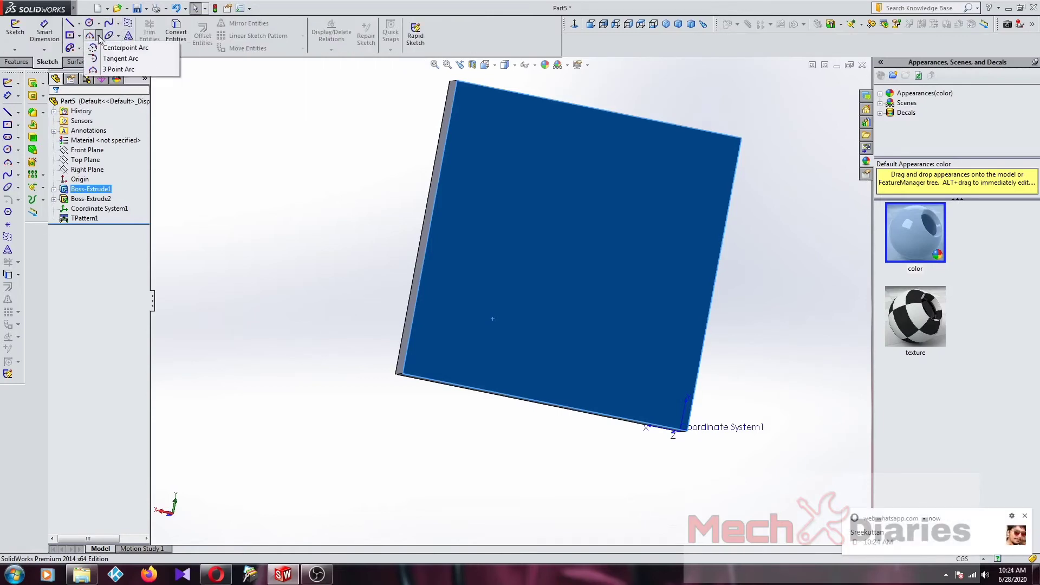
left_click(103, 45)
left_click(457, 167)
left_click(491, 156)
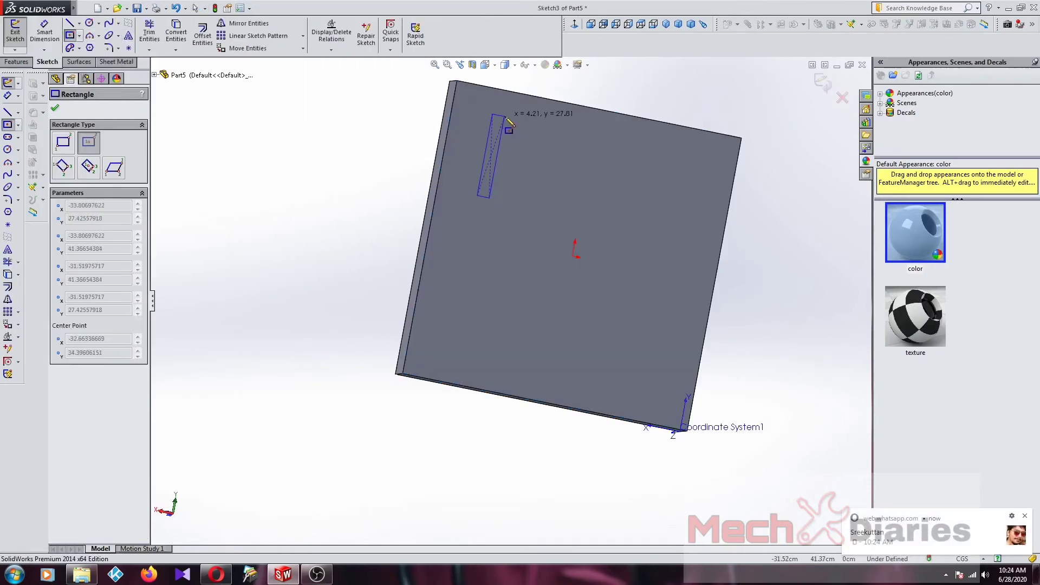
left_click(523, 136)
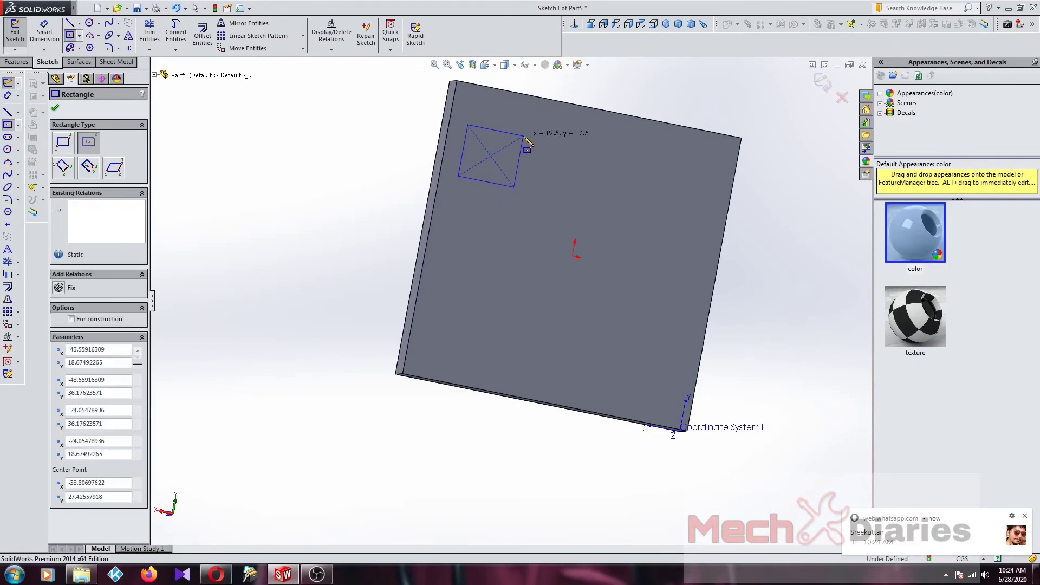
View the sketch Normal To, then exit it, keeping the square as Sketch3.
left_click(574, 25)
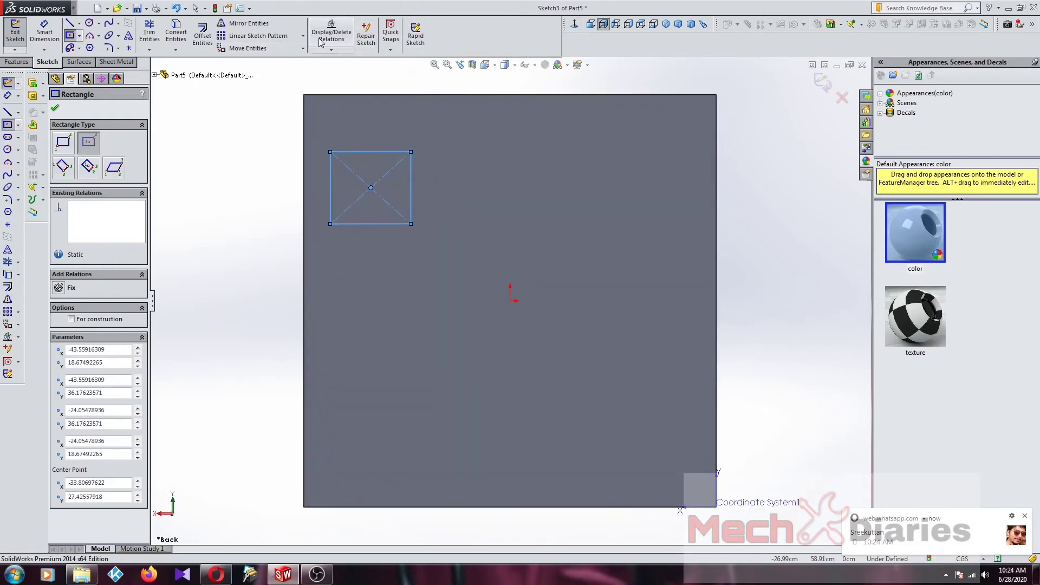
scroll(355, 50, "up", 1)
left_click(430, 50)
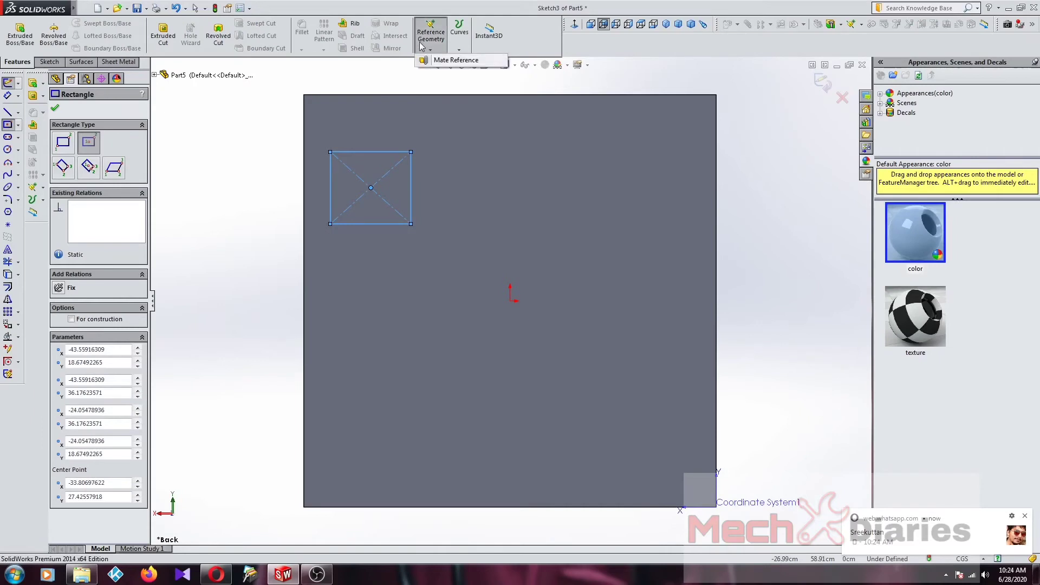
left_click(819, 84)
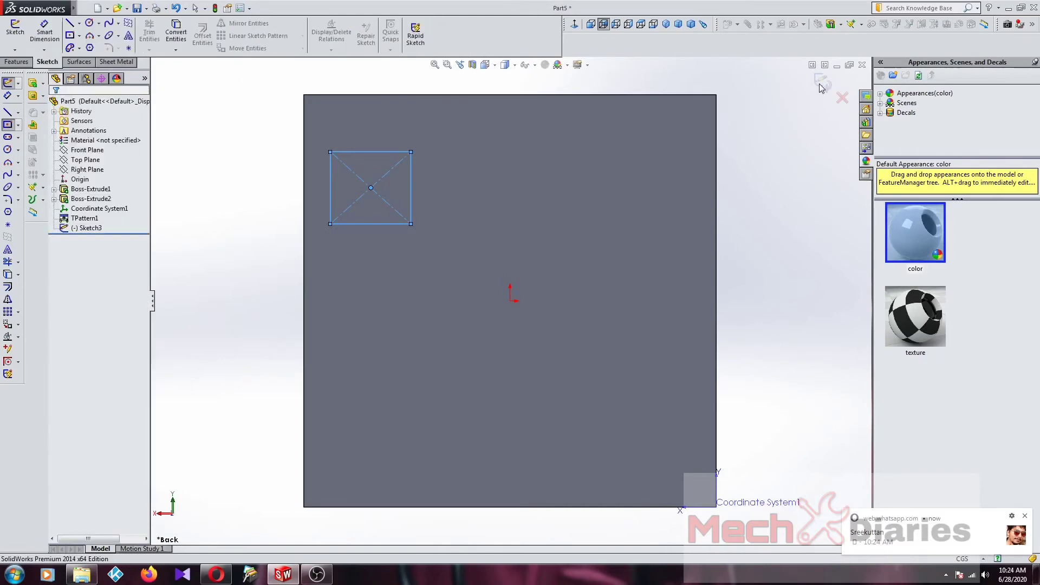
Create Coordinate System2 with its origin at the plate's bottom-left corner and X along the bottom edge.
left_click(428, 51)
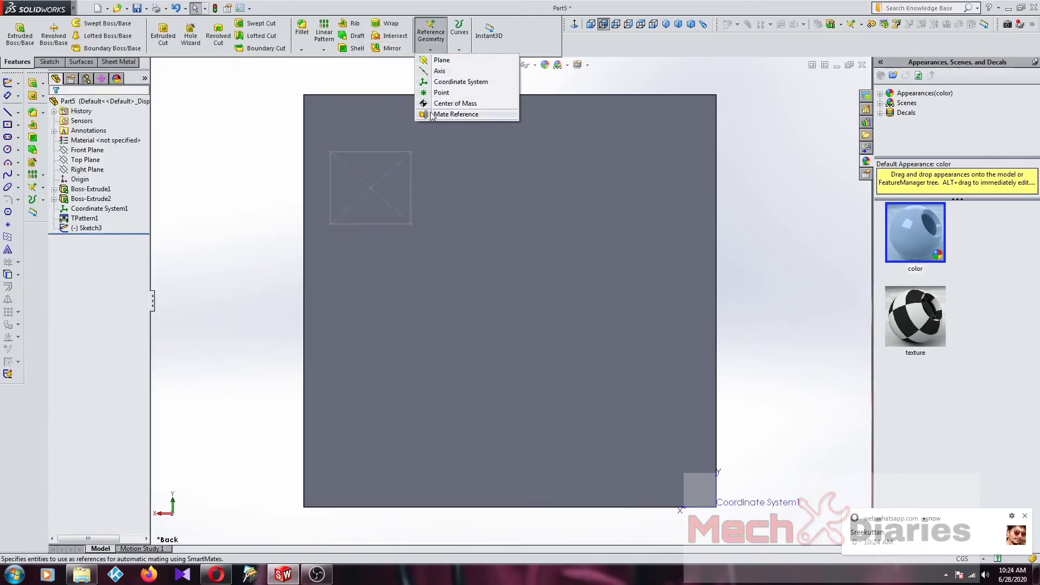
left_click(446, 85)
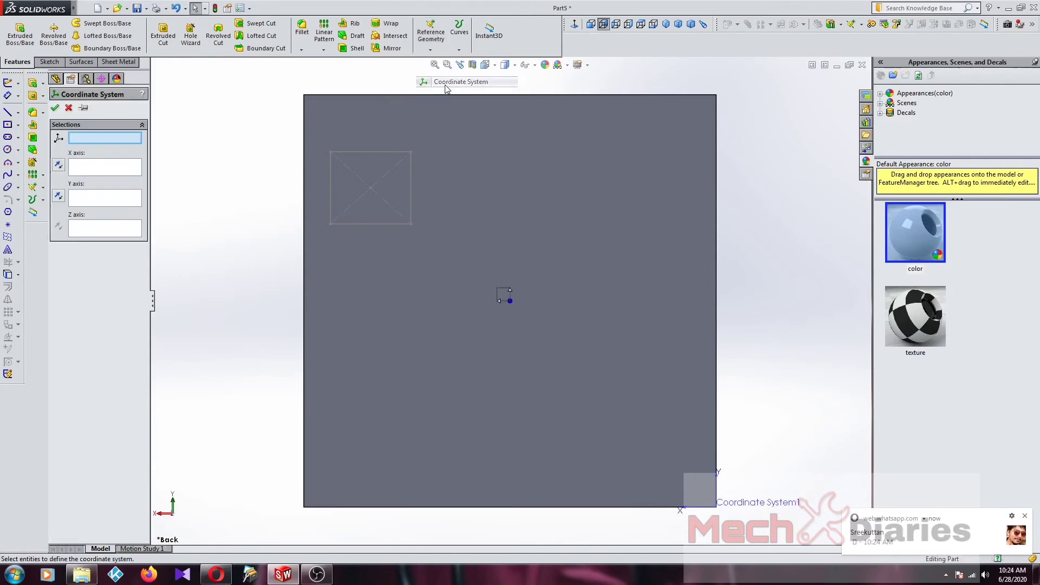
left_click(304, 505)
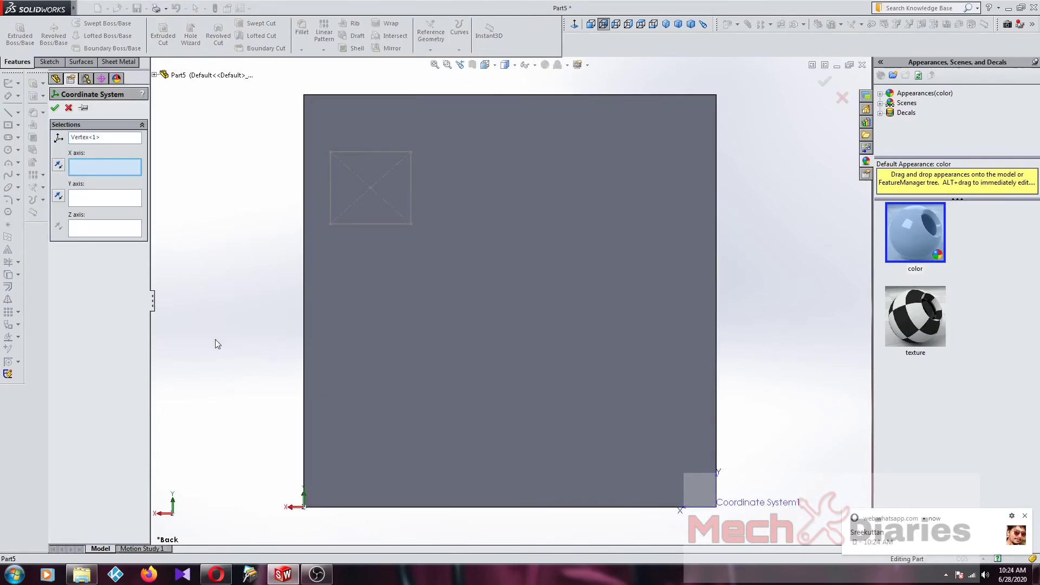
left_click(332, 508)
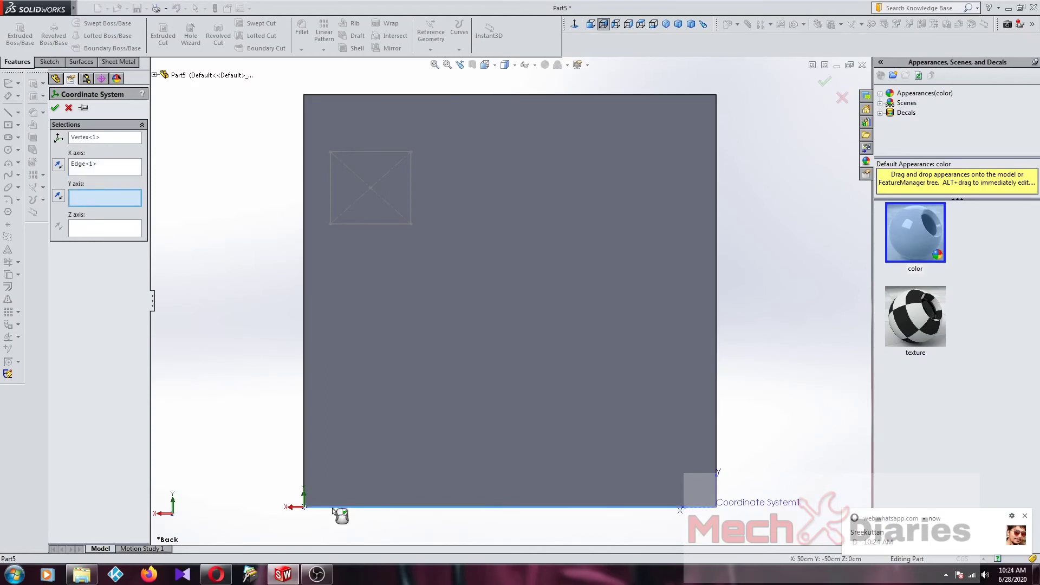
left_click(55, 107)
scroll(317, 487, "down", 2)
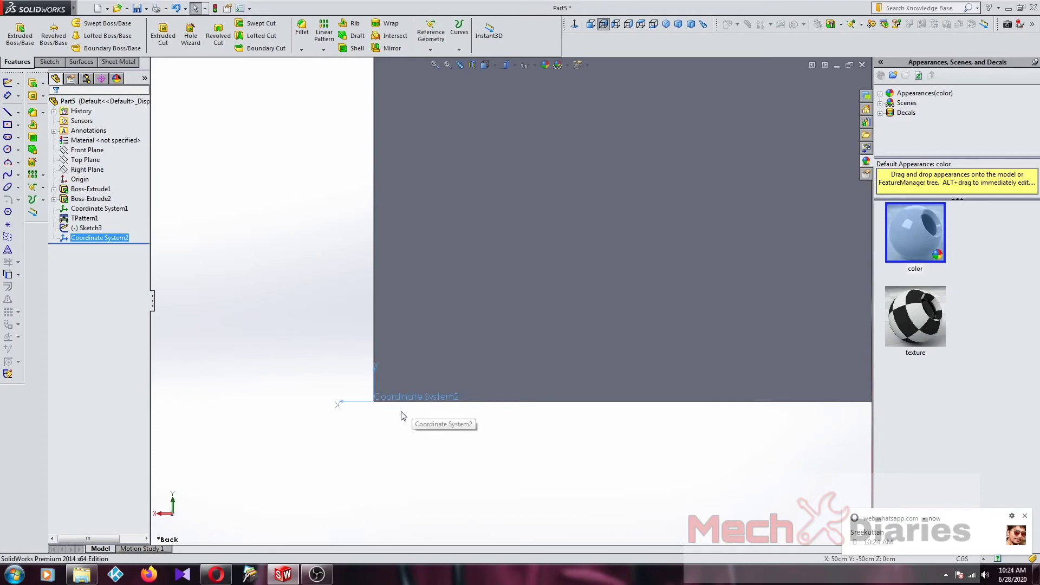
Edit Coordinate System2 so the bottom edge is assigned to the X axis, not Y.
left_click(80, 228, "ctrl")
right_click(82, 238)
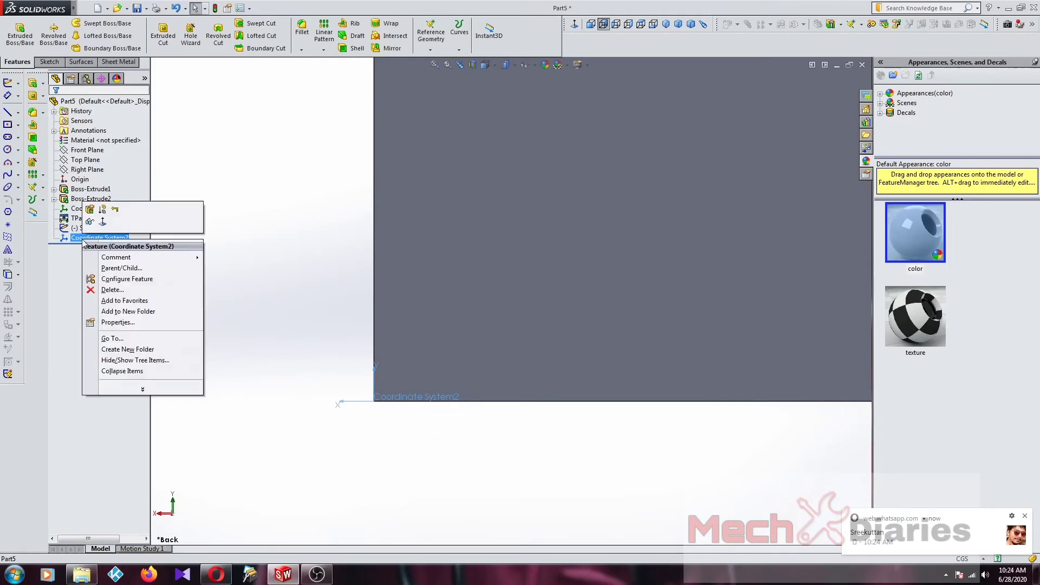
left_click(91, 210)
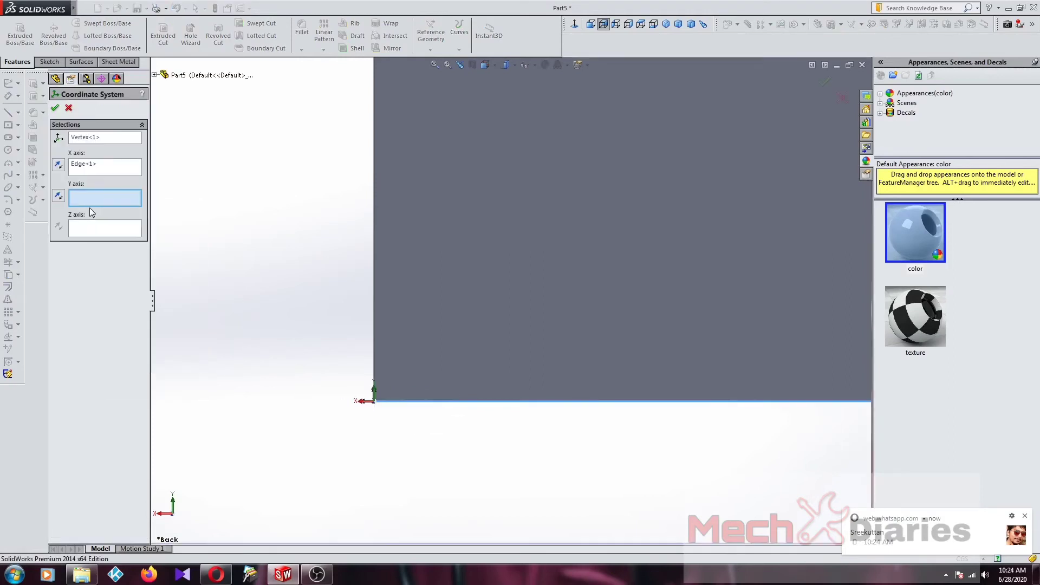
left_click(398, 402)
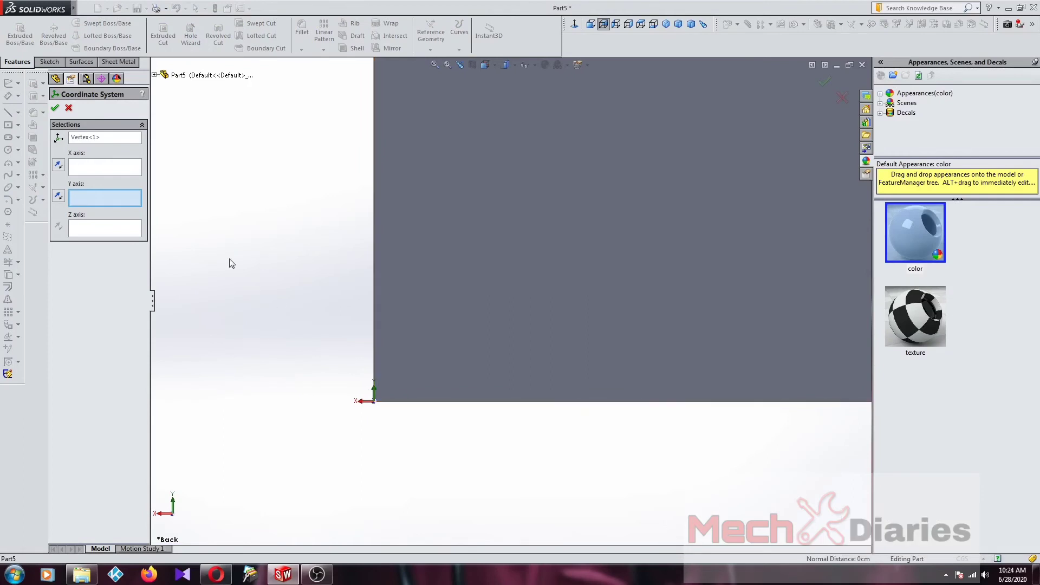
left_click(95, 170)
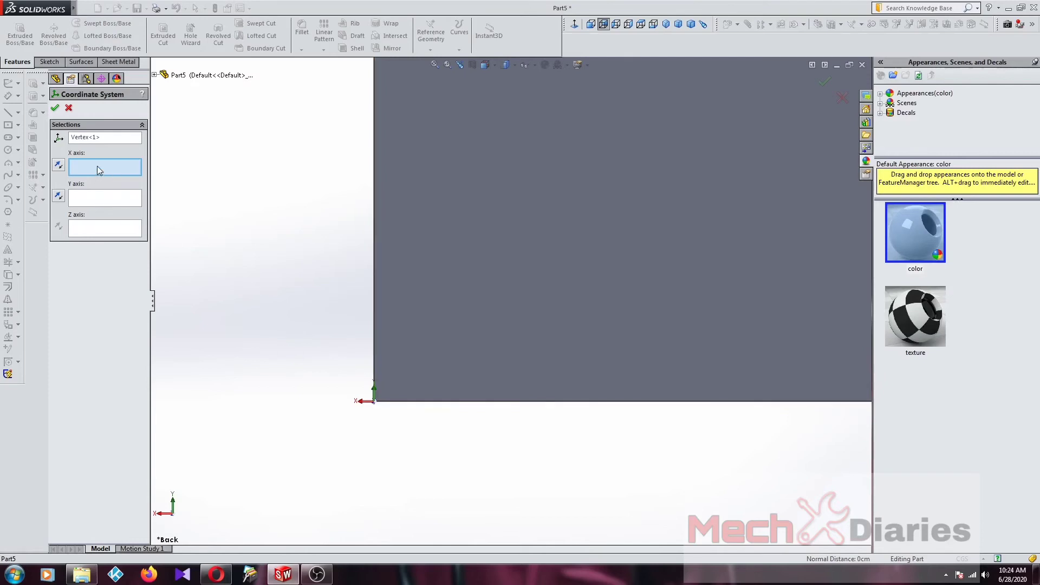
left_click(418, 401)
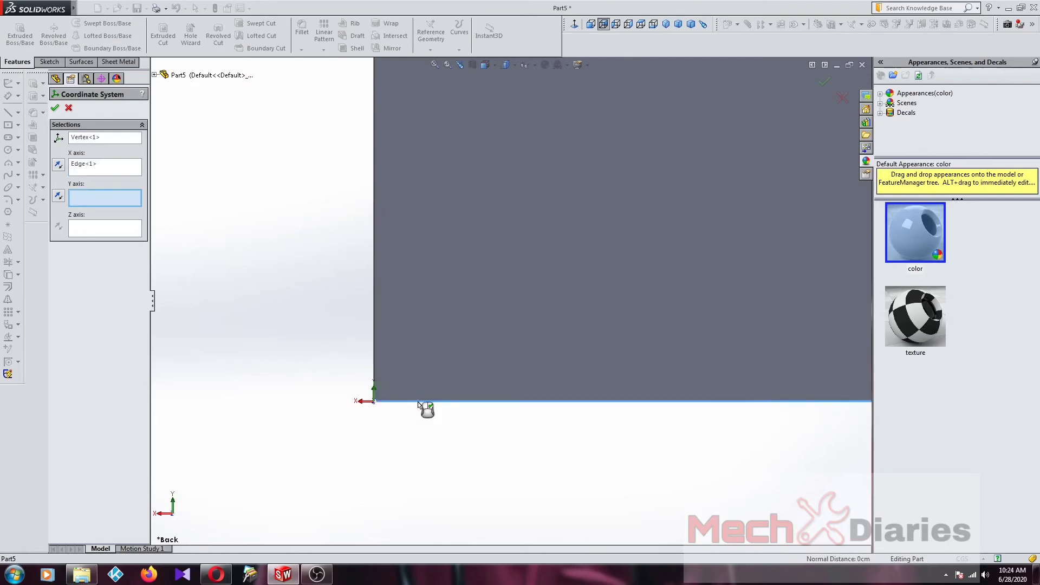
left_click(418, 402)
left_click(418, 402)
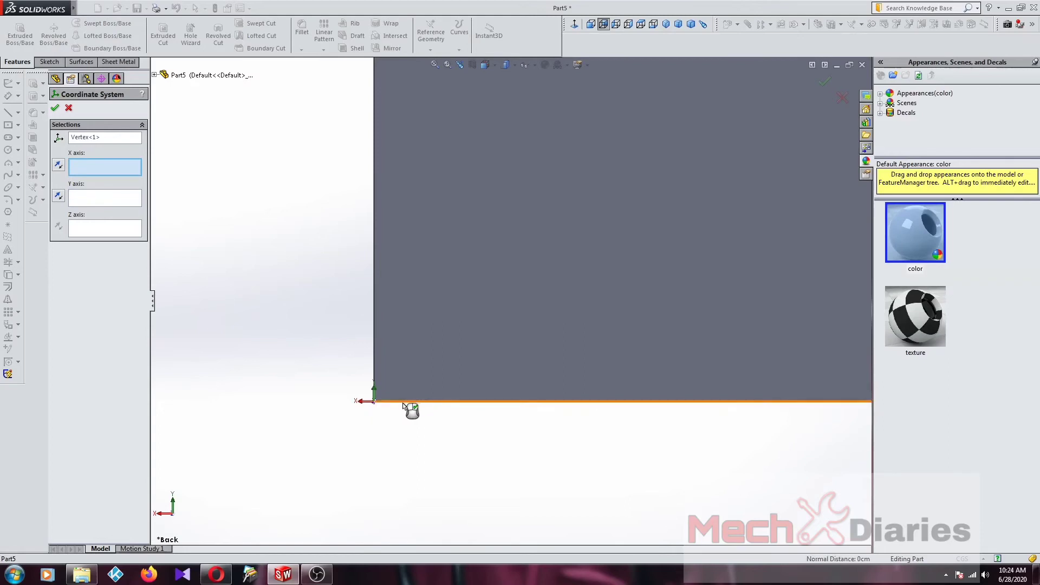
middle_click_drag(407, 406, 395, 385, "ctrl")
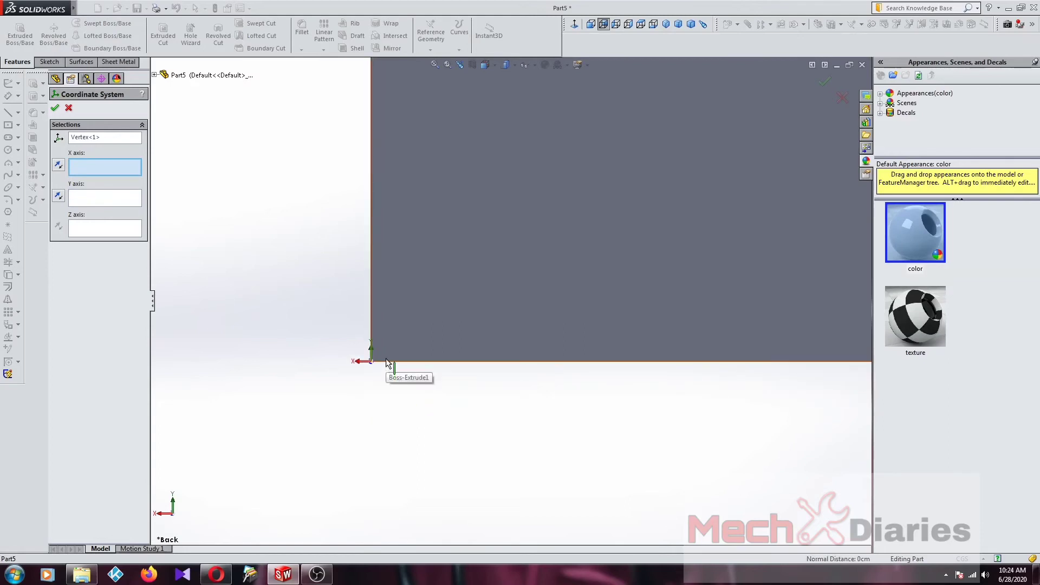
left_click(386, 363)
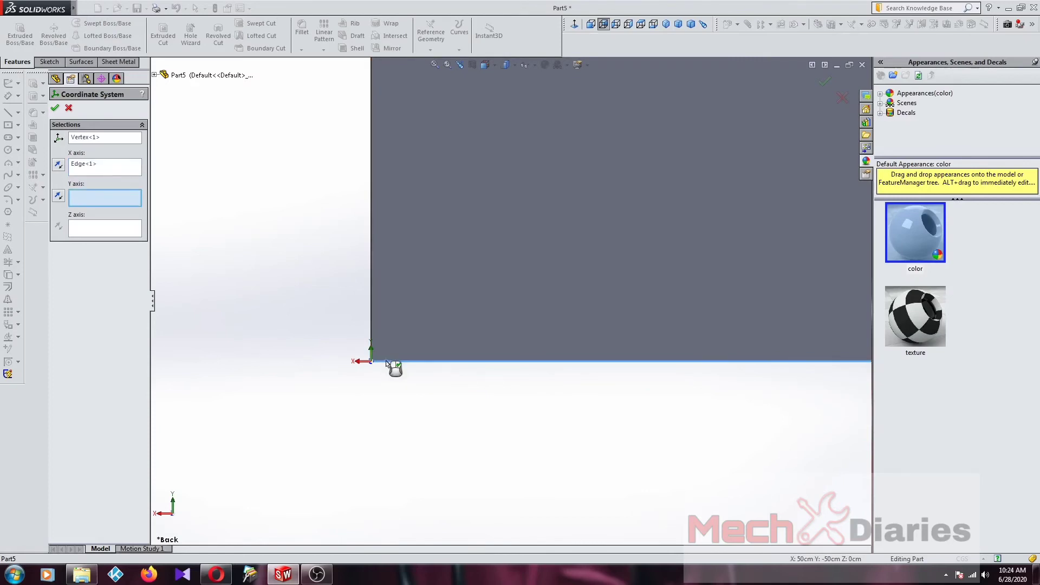
left_click(55, 107)
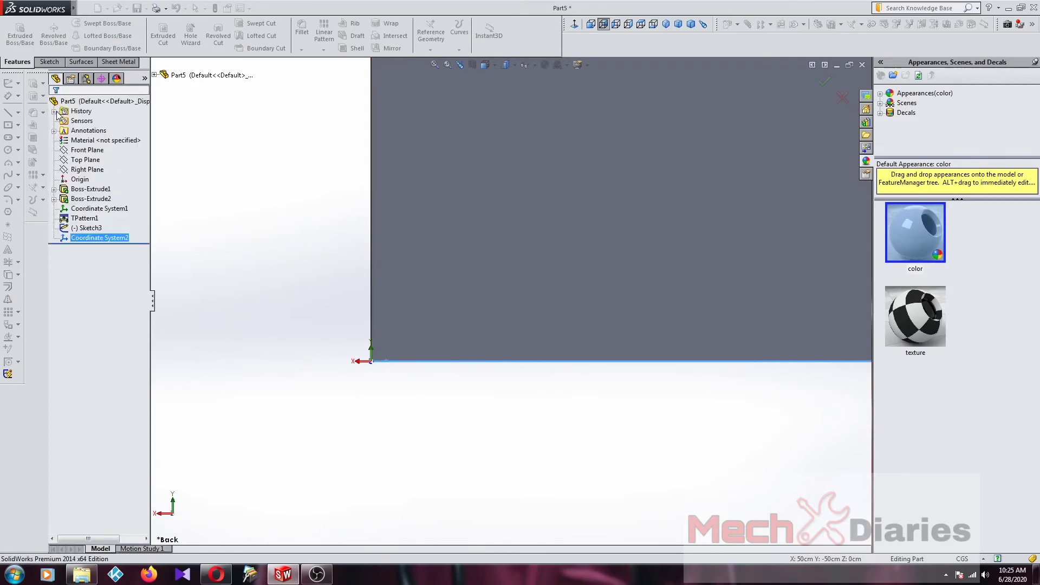
scroll(679, 260, "up", 5)
Start a Table Driven Pattern, close it without applying, and orbit the plate to an angle.
scroll(615, 217, "down", 3)
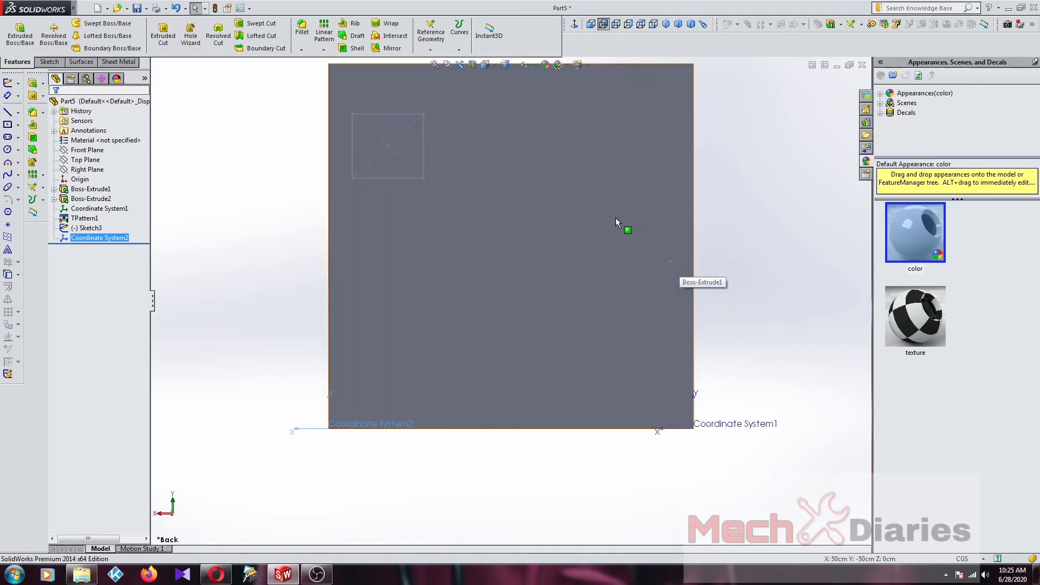
scroll(554, 225, "up", 3)
scroll(528, 214, "down", 2)
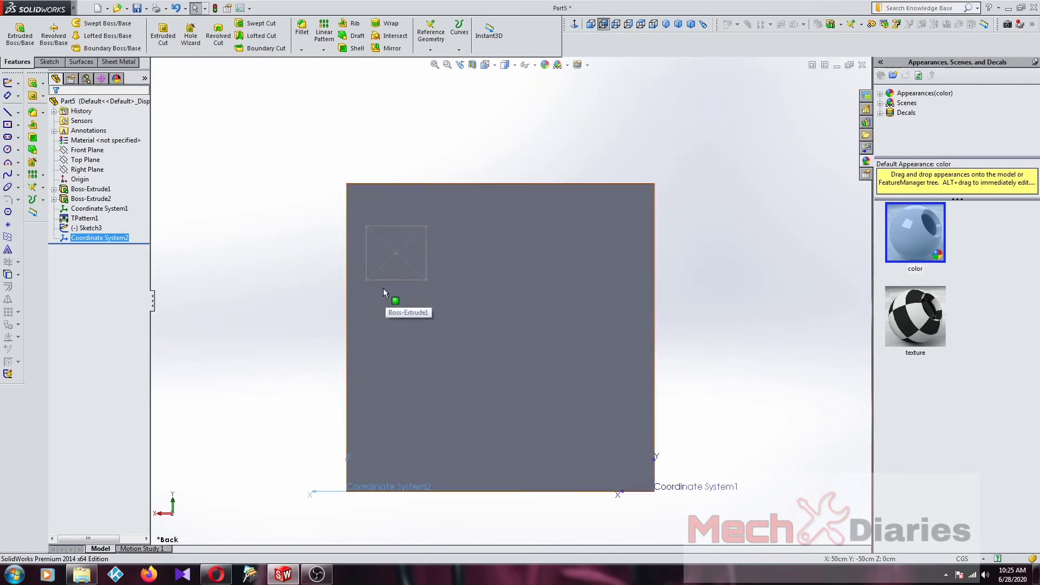
left_click(324, 50)
left_click(352, 114)
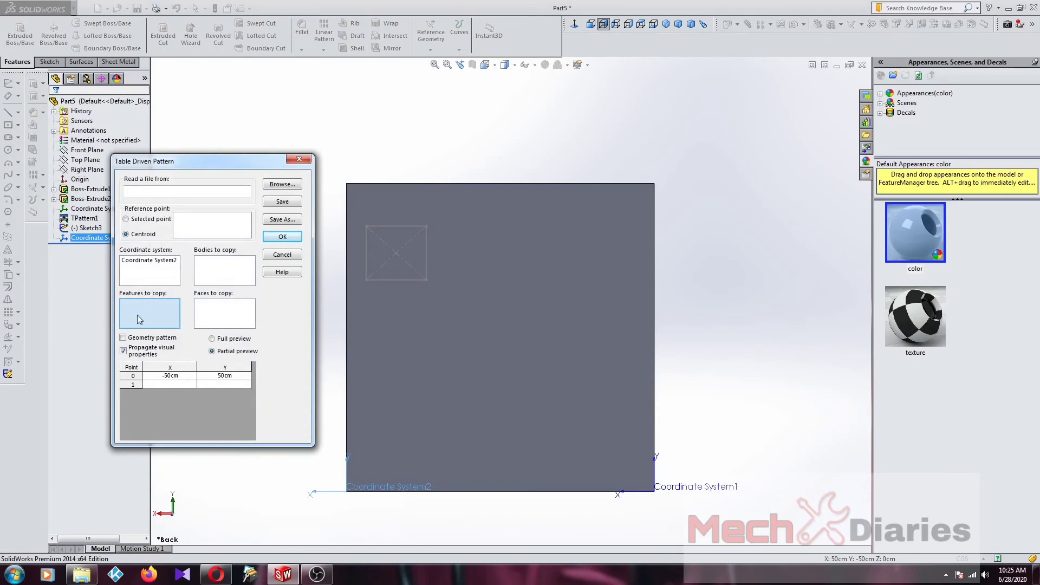
left_click(301, 161)
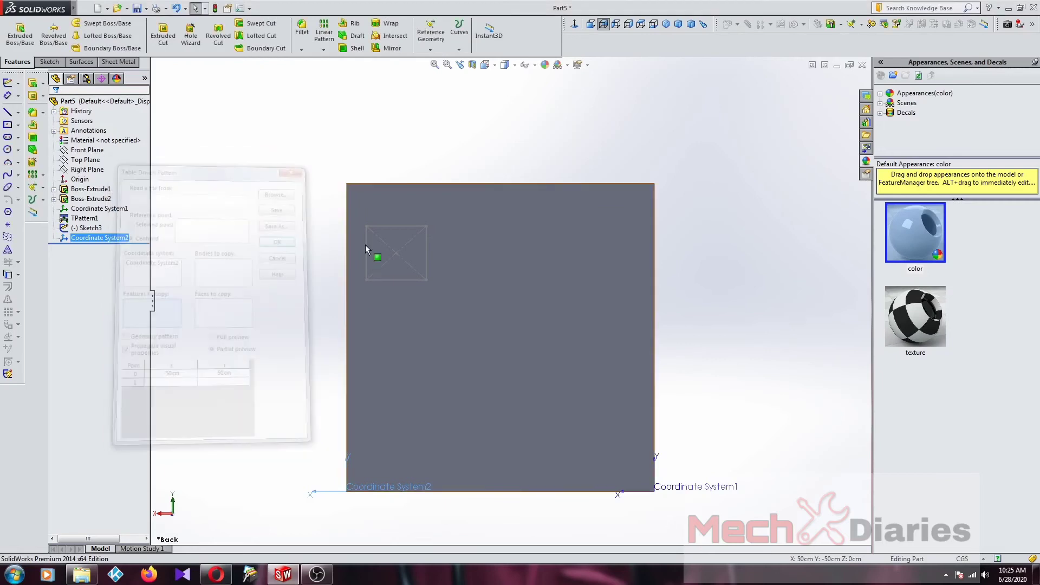
middle_click_drag(372, 322, 417, 284)
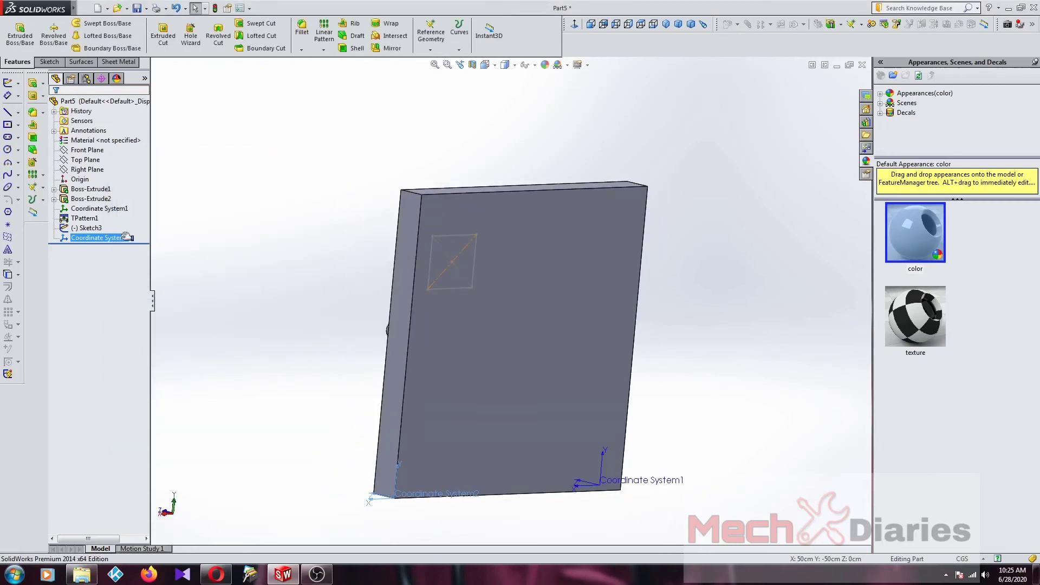
Edit Sketch3 and extrude-cut the square 10cm blind into the plate as Cut-Extrude1.
right_click(95, 228)
left_click(102, 200)
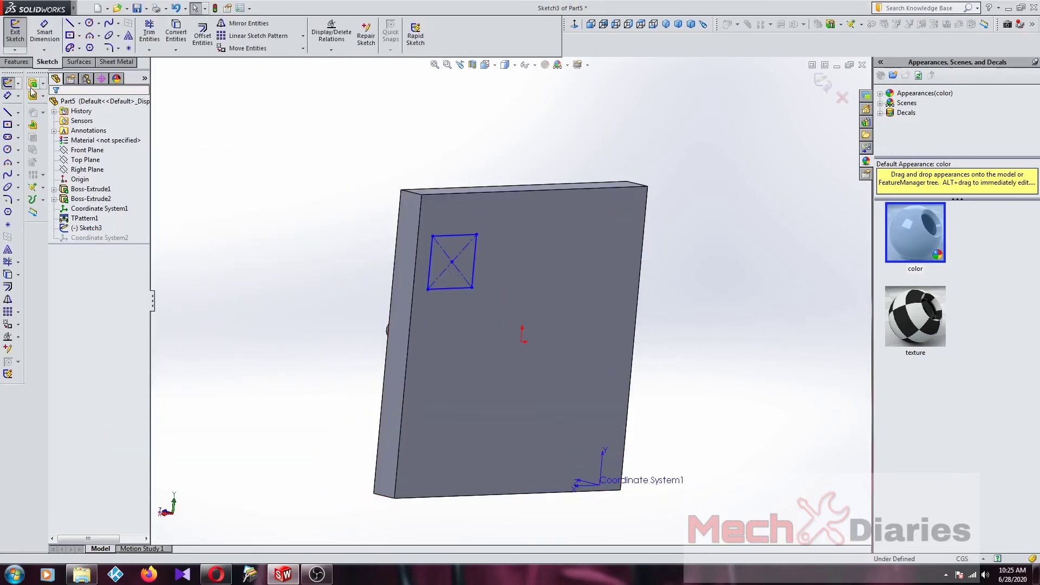
left_click(32, 97)
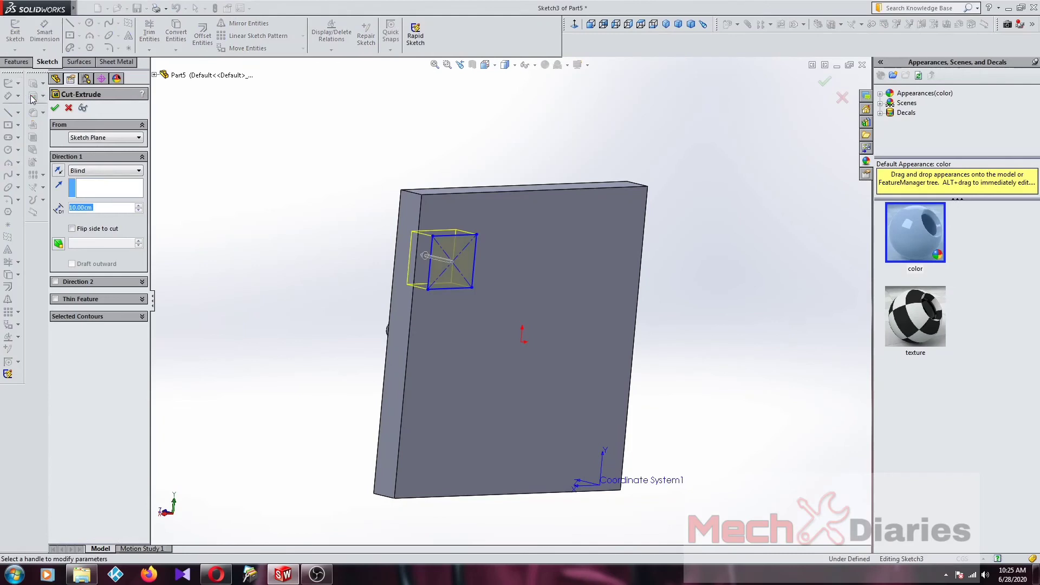
left_click(55, 109)
middle_click_drag(407, 363, 358, 147)
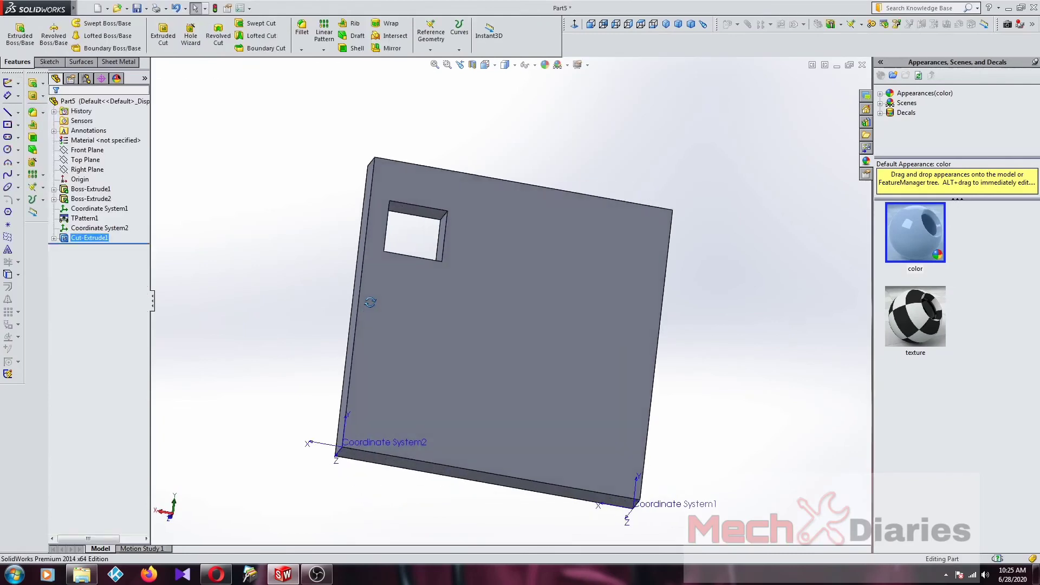
left_click(323, 49)
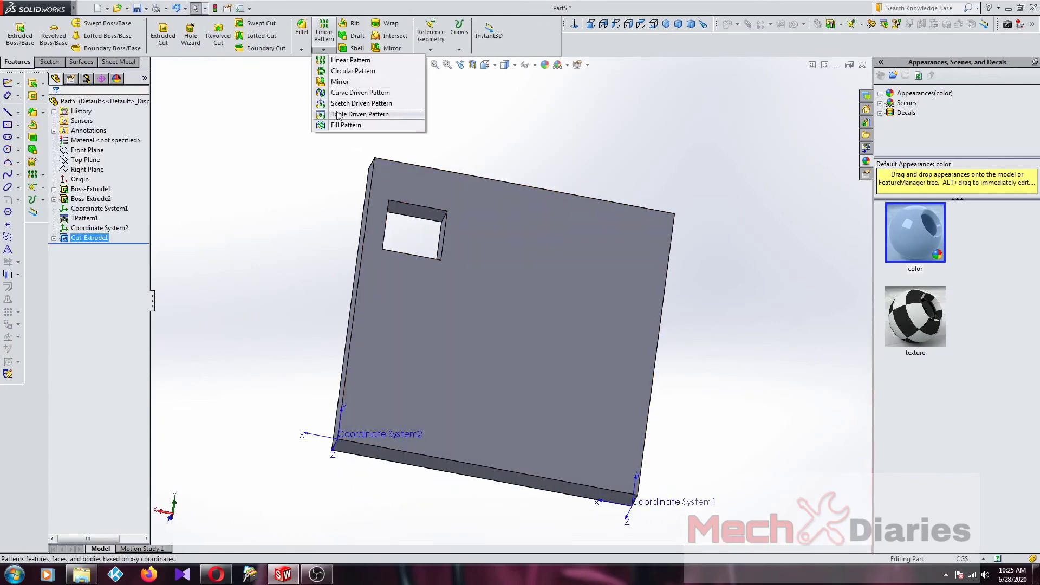
Start a Table Driven Pattern of the cut with points (20, 20) and (40, 20) cm.
left_click(361, 110)
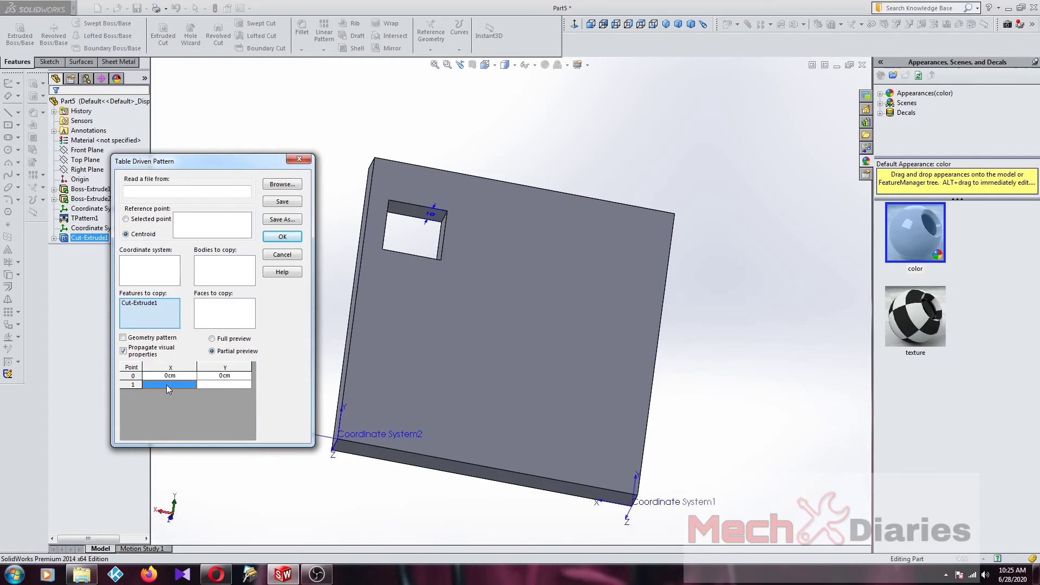
left_click(212, 384)
left_click(178, 377)
double_click(177, 385)
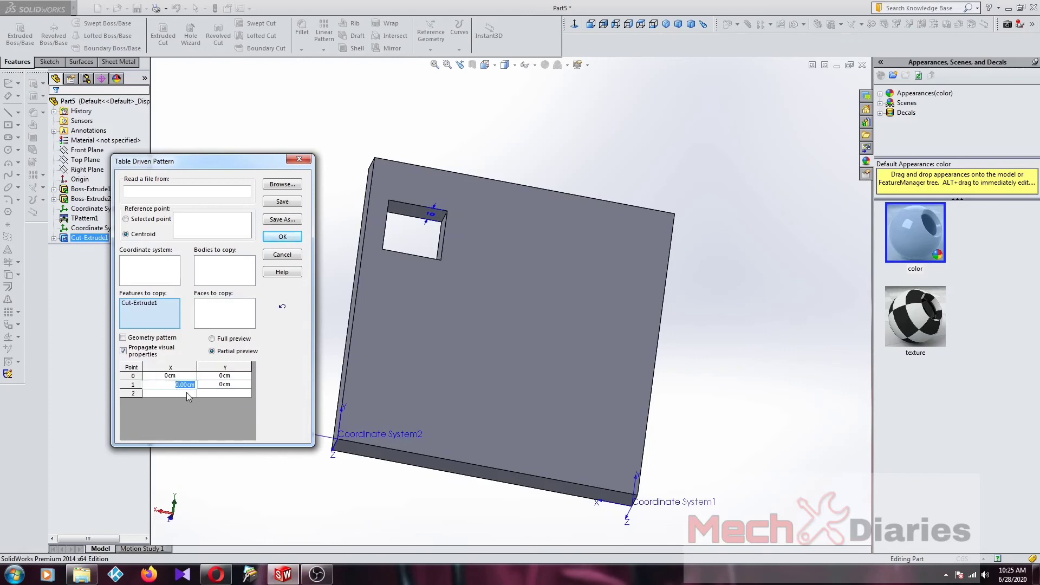
type("20")
double_click(220, 384)
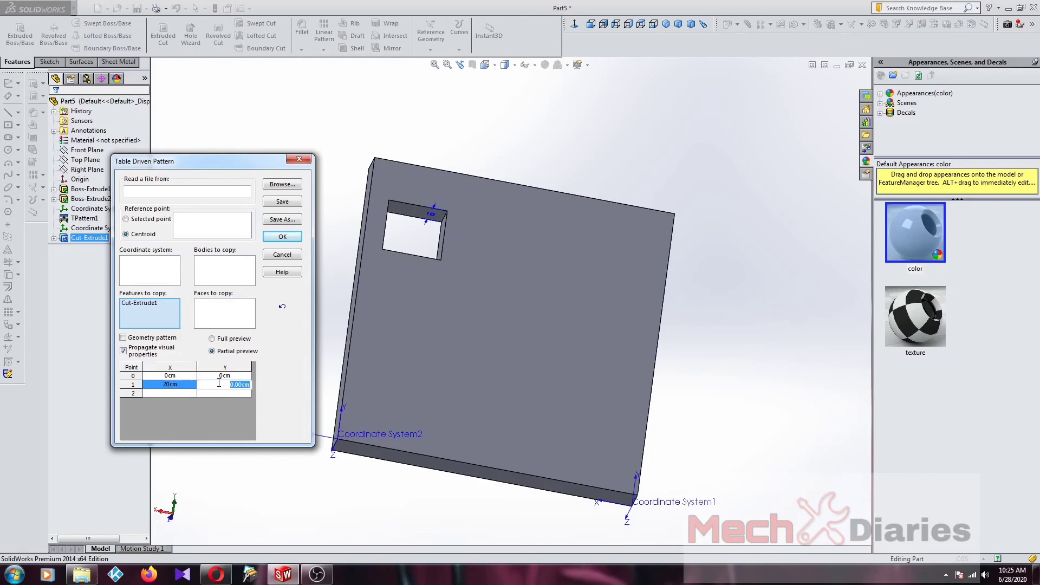
type("20")
left_click(177, 394)
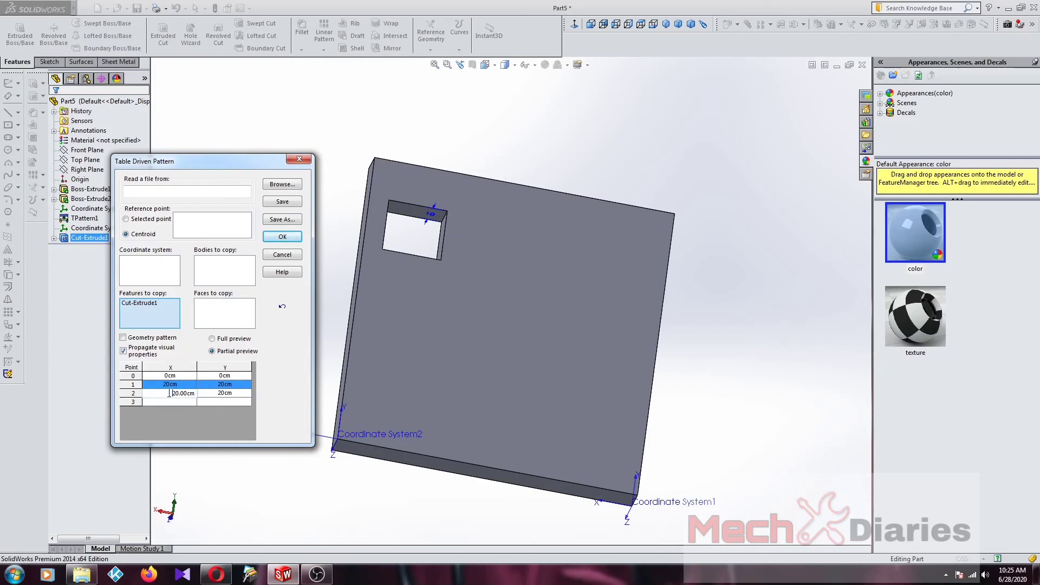
double_click(185, 393)
type("40")
left_click(219, 395)
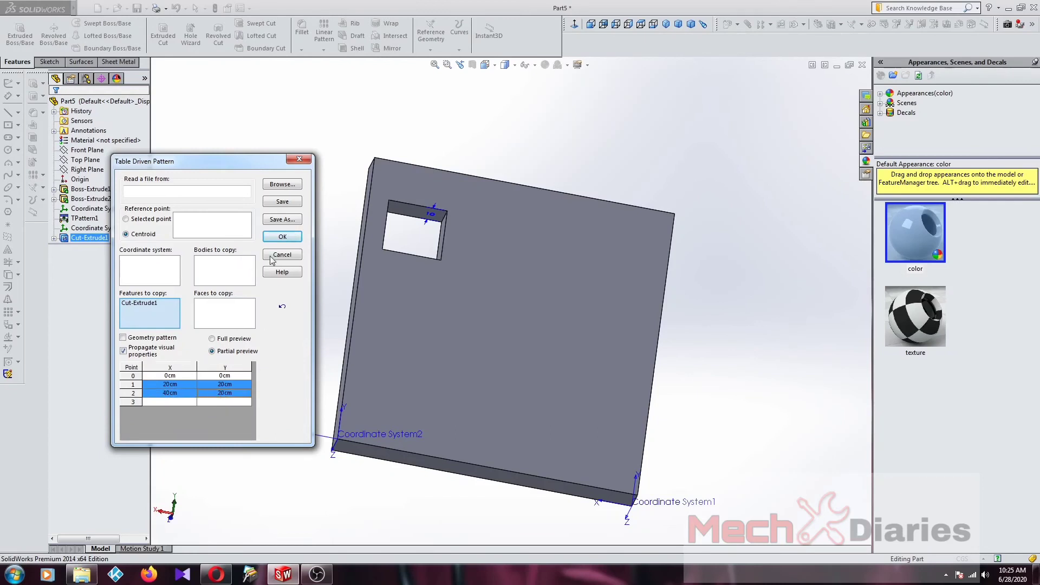
Set Coordinate System2 as the pattern's reference and check the preview.
left_click(163, 278)
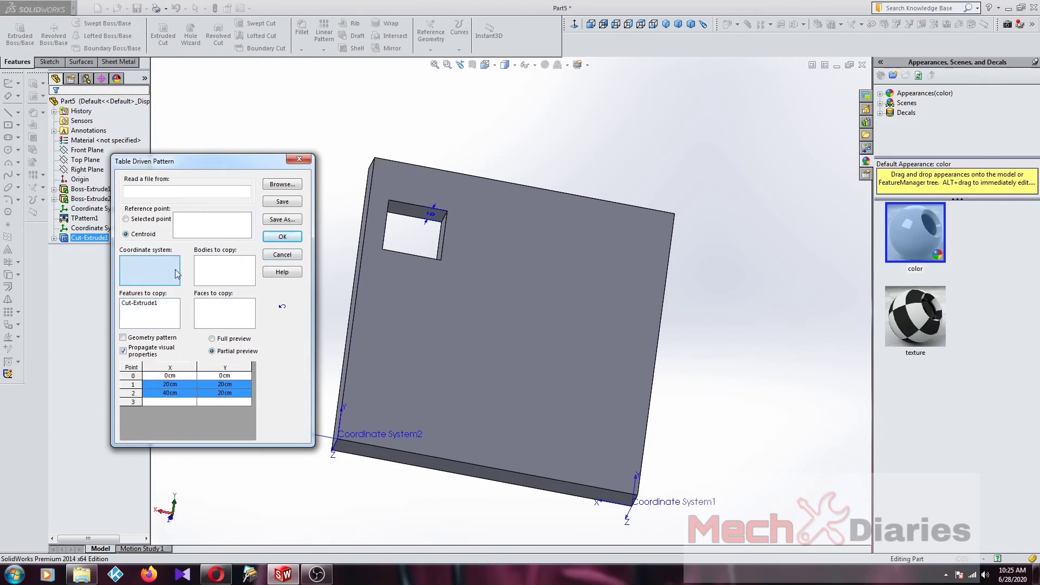
left_click(347, 439)
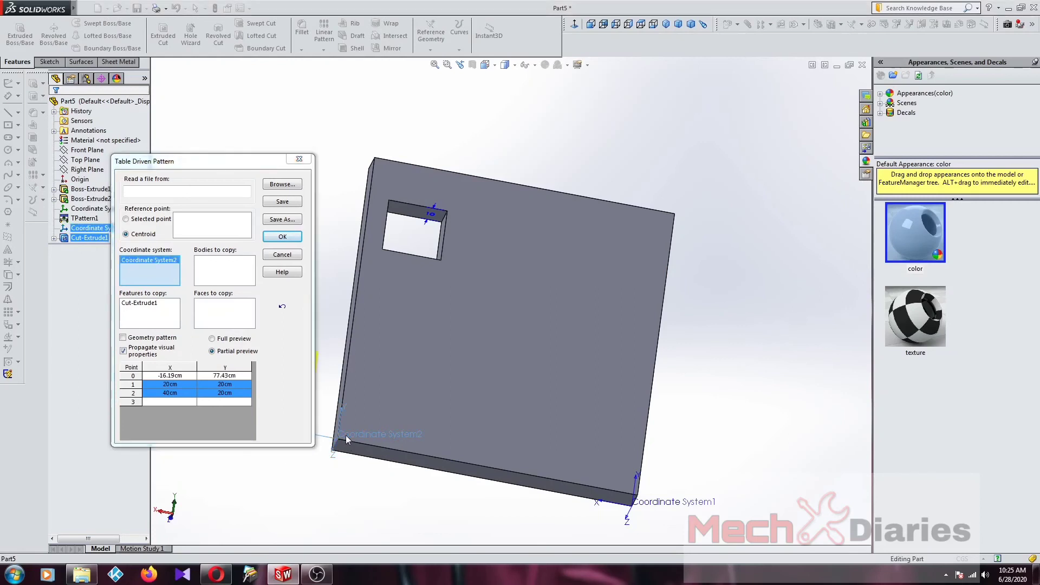
scroll(417, 390, "up", 3)
middle_click_drag(417, 390, 436, 408)
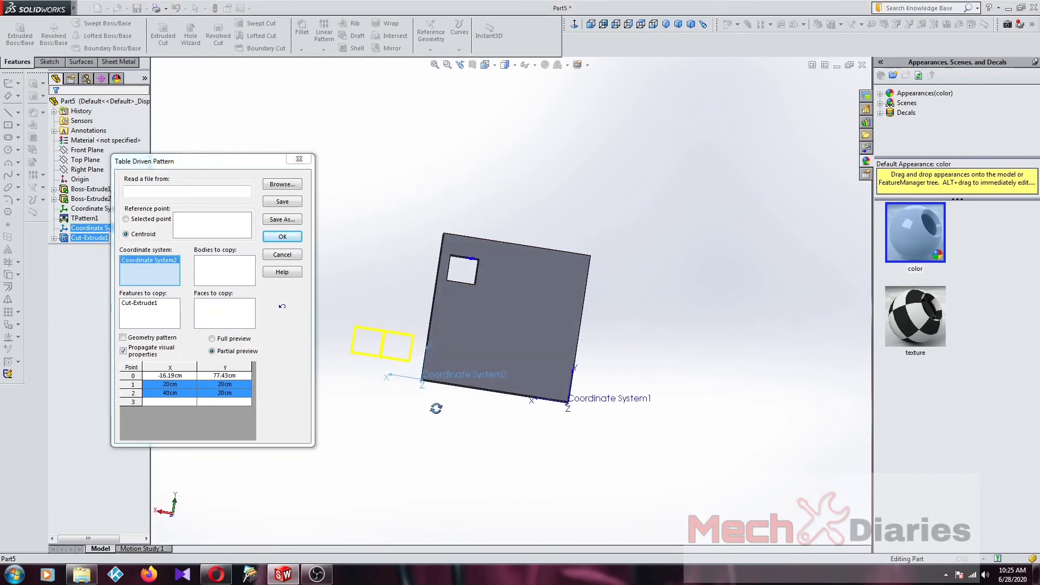
scroll(396, 388, "down", 2)
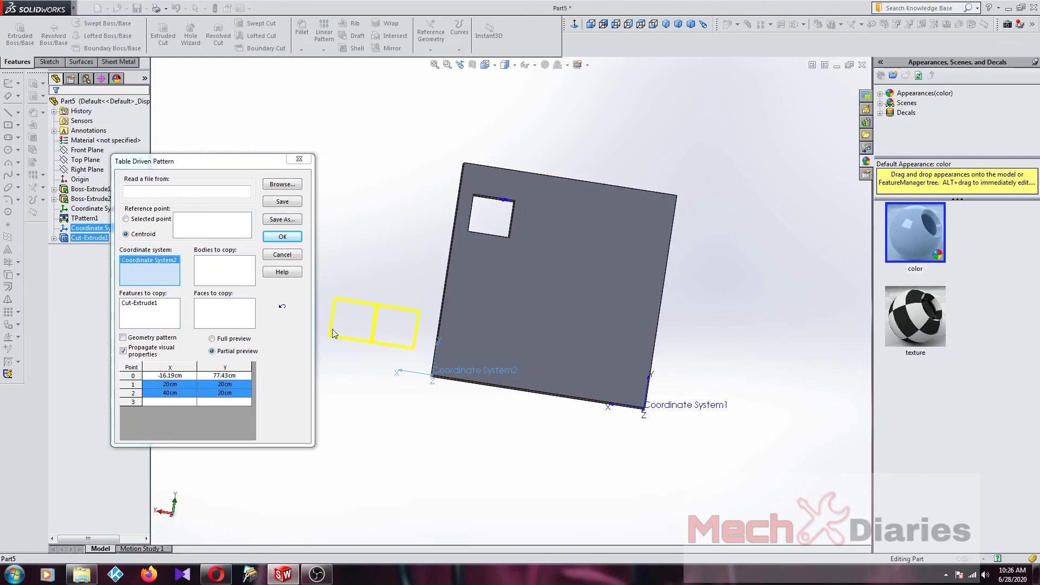
scroll(391, 360, "down", 3)
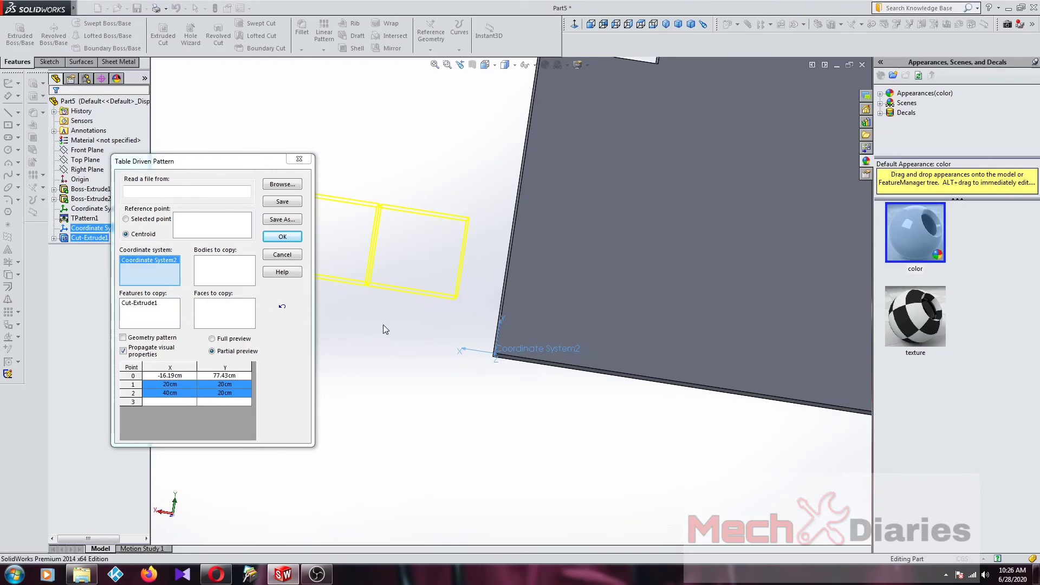
Make the X values -20cm and -40cm and apply the pattern as TPattern2.
double_click(163, 383)
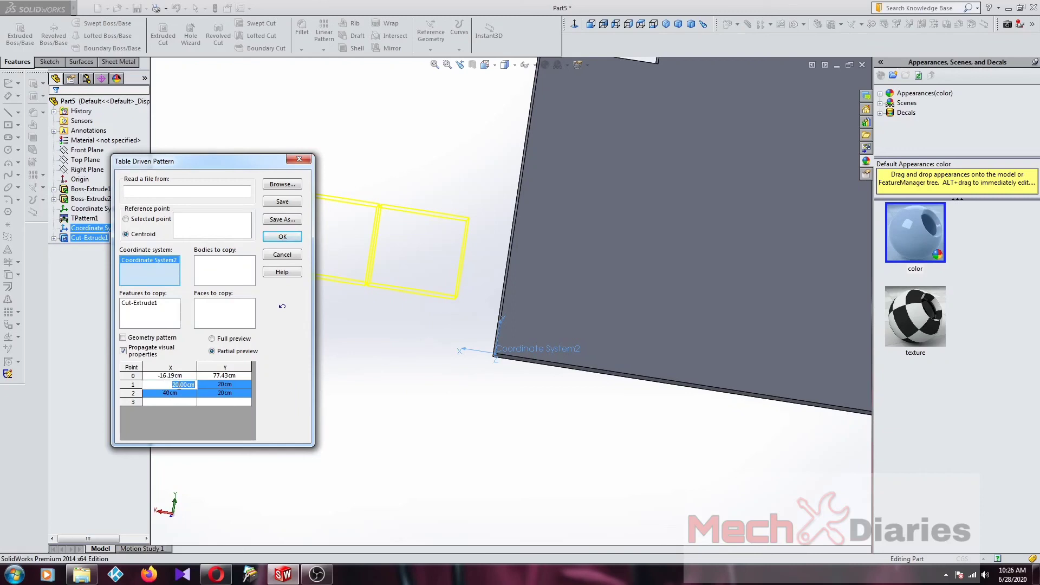
left_click(168, 385)
double_click(164, 393)
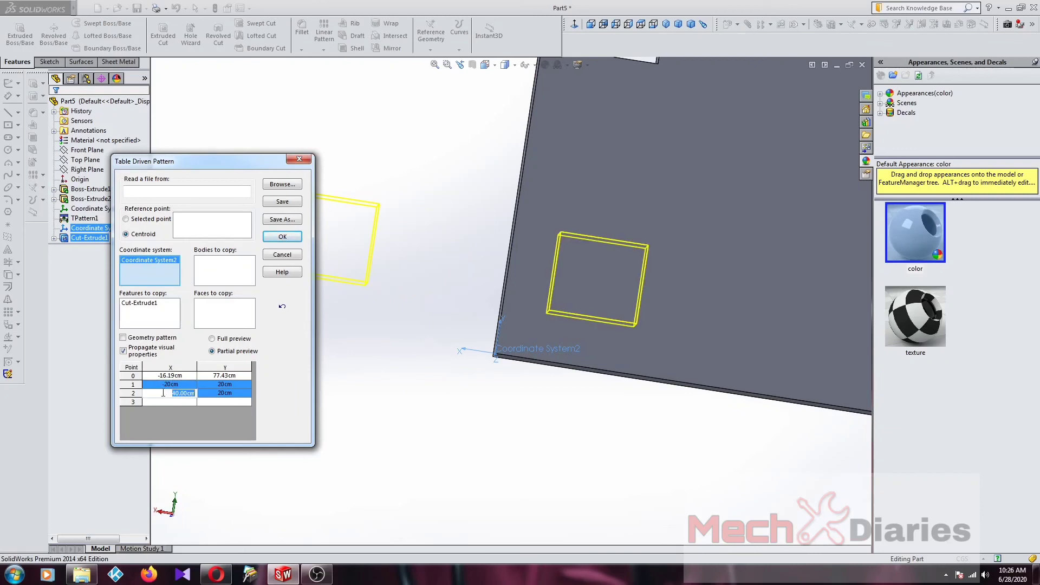
left_click(163, 393)
left_click(282, 237)
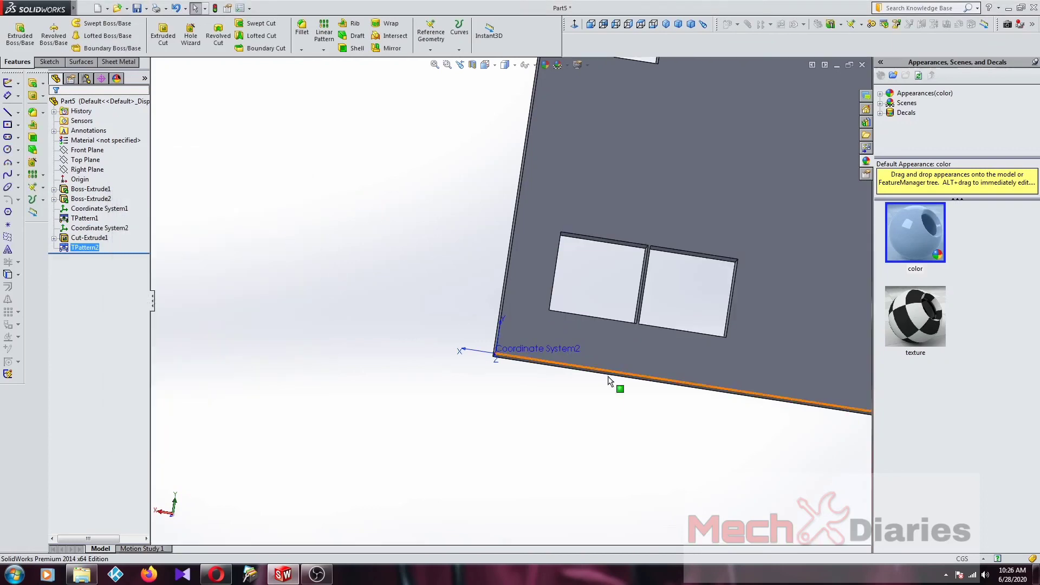
scroll(649, 335, "up", 3)
scroll(602, 324, "down", 3)
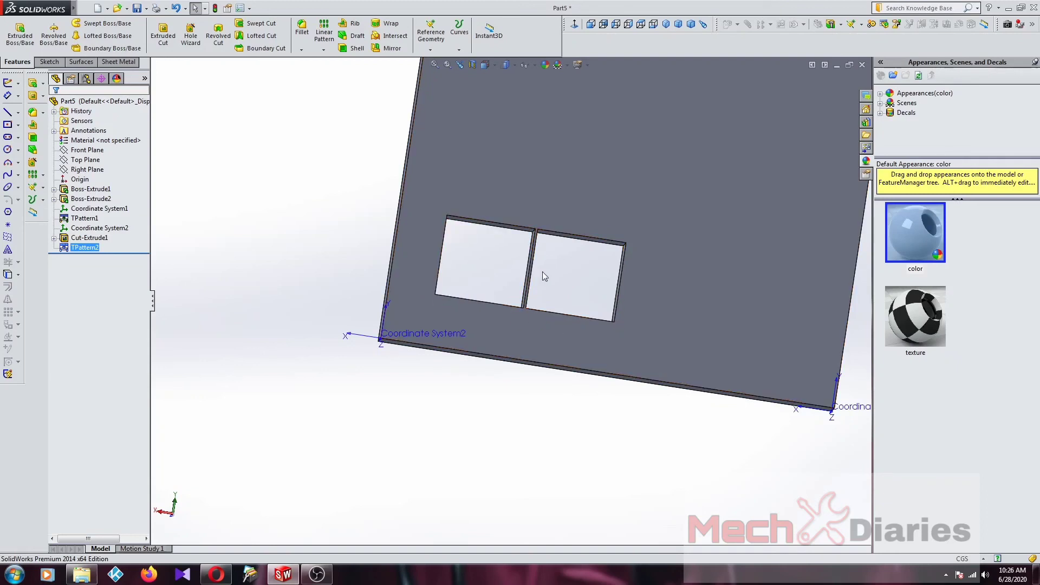
scroll(544, 312, "up", 3)
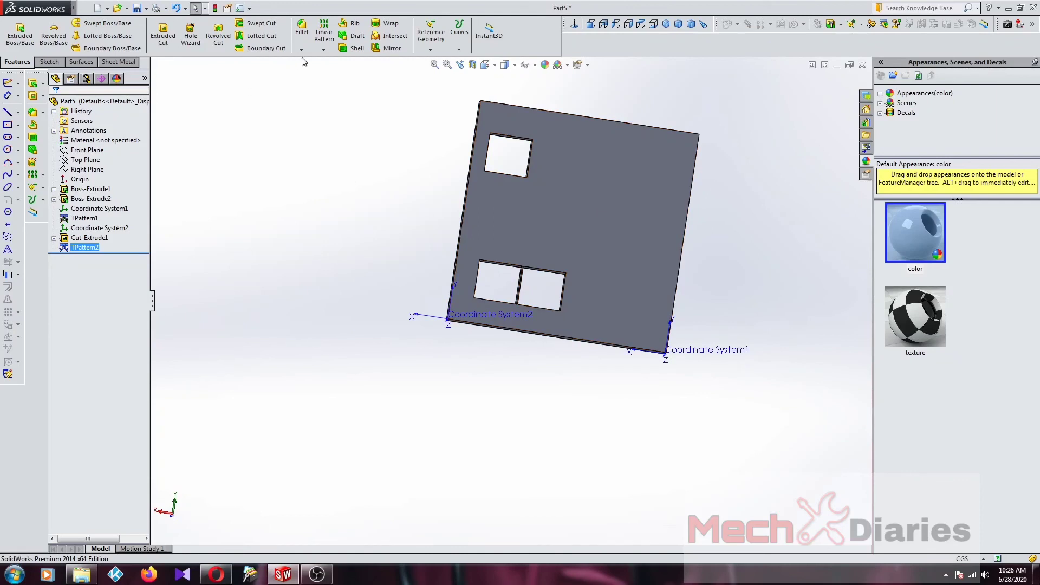
left_click(323, 50)
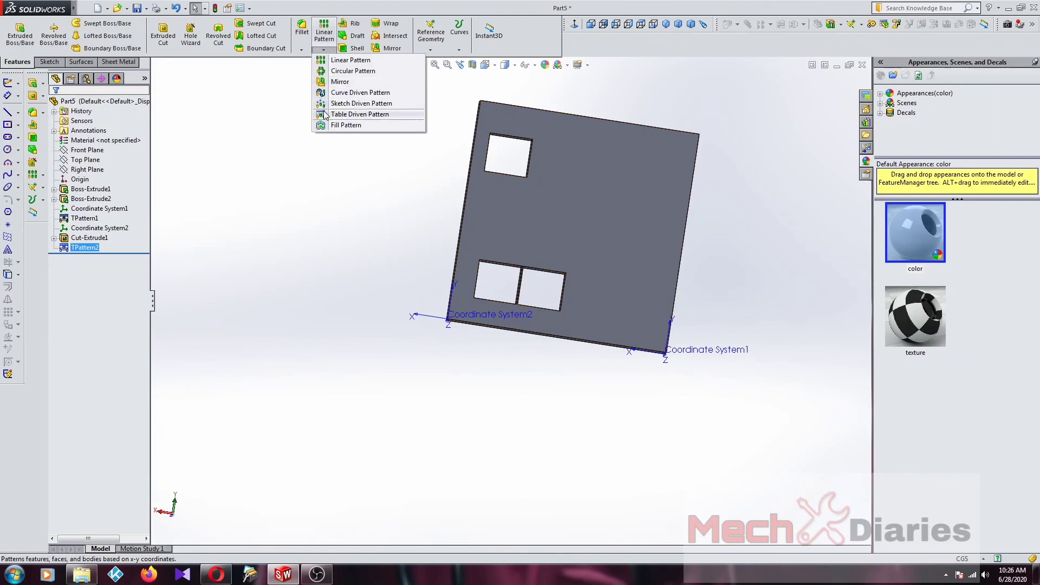